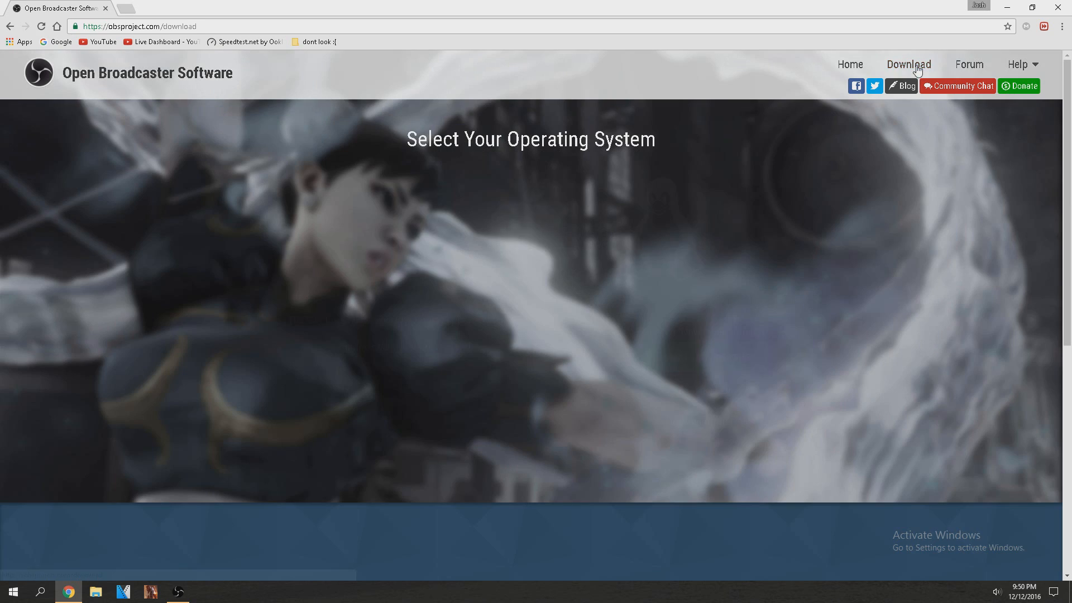
- Locate the OBS Classic installer on the OBS download page, and close the browser
scroll(890, 197, "down", 2)
scroll(728, 411, "down", 3)
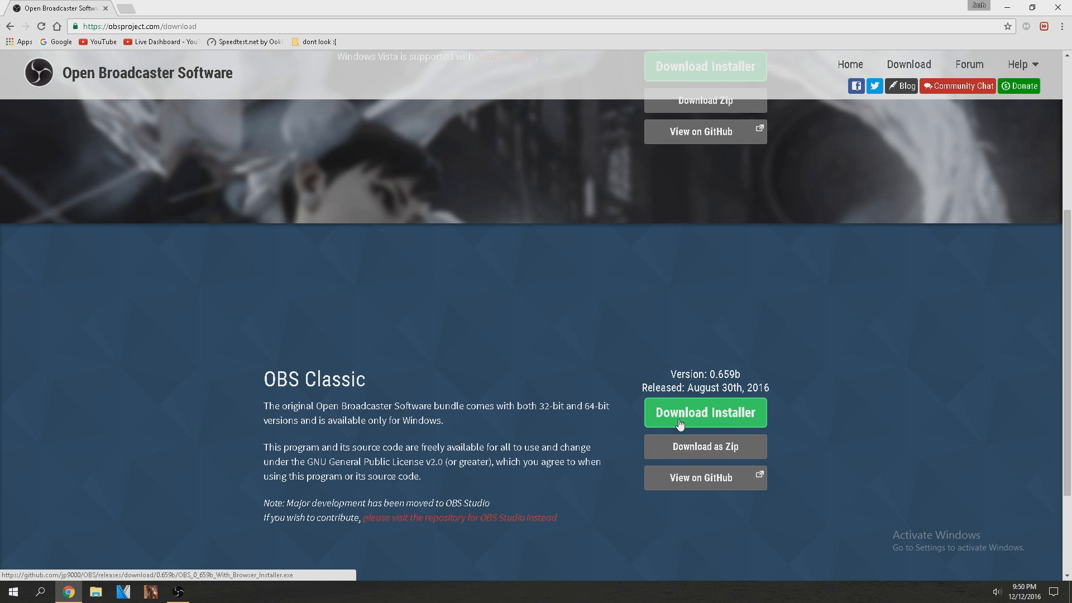
left_click(1003, 71)
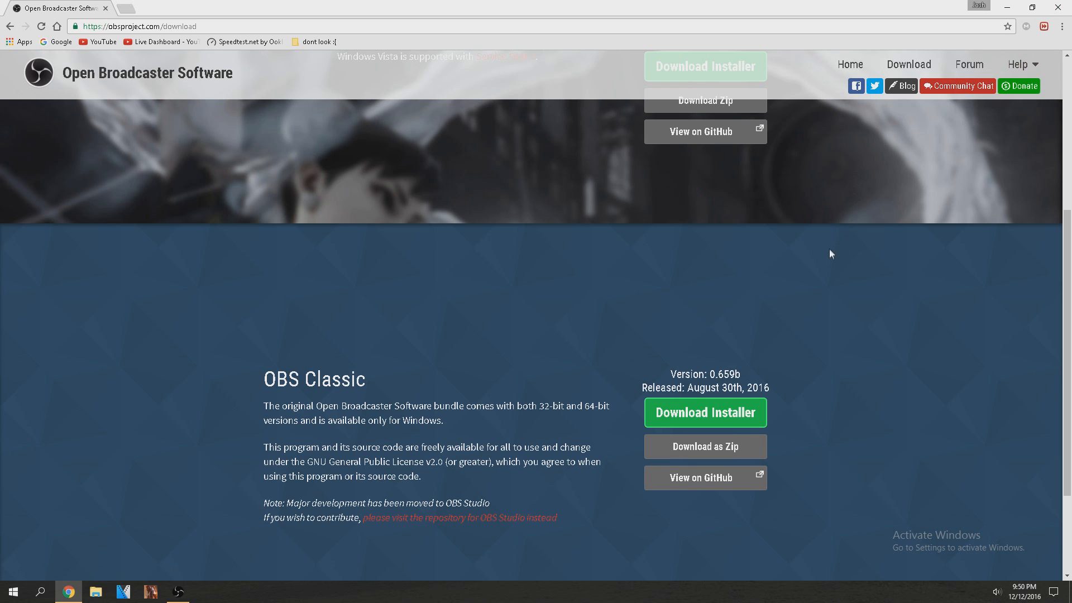
left_click(1057, 7)
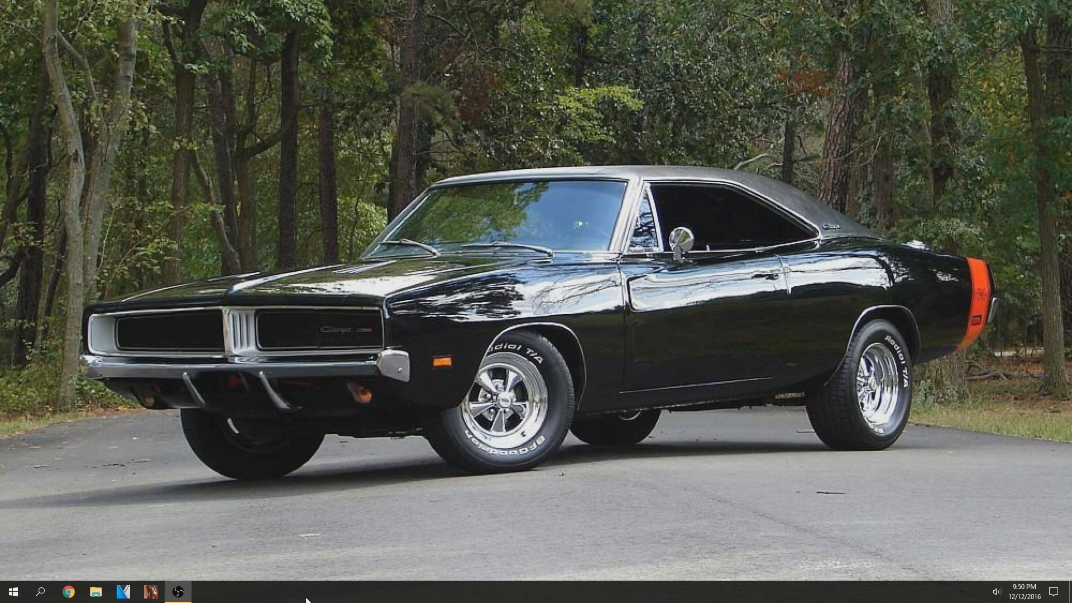
- Switch to Open Broadcaster Software and open the encoding section of its settings
left_click(178, 592)
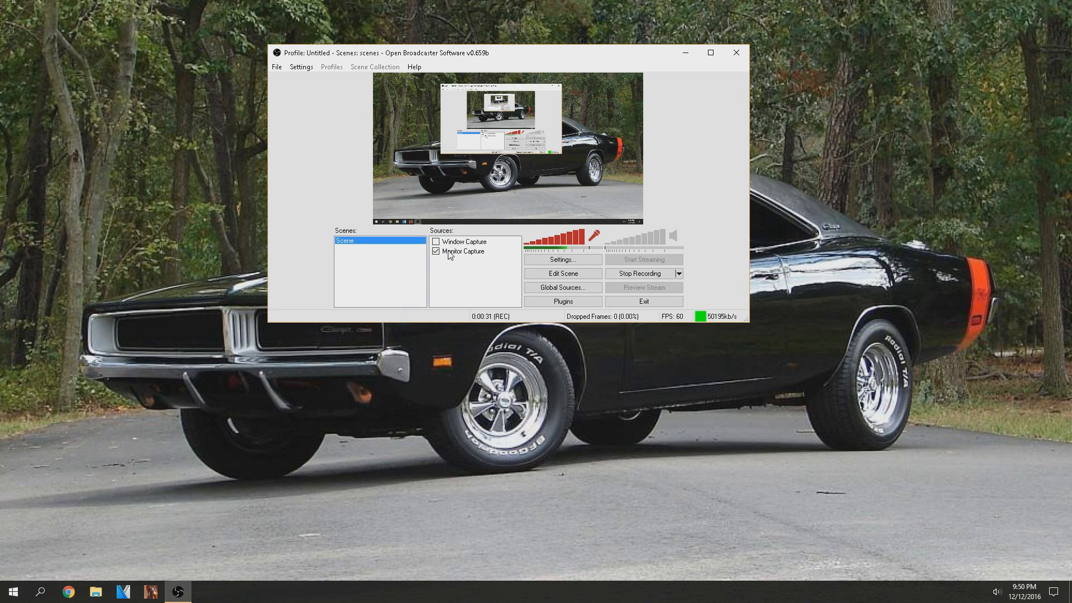
left_click(576, 262)
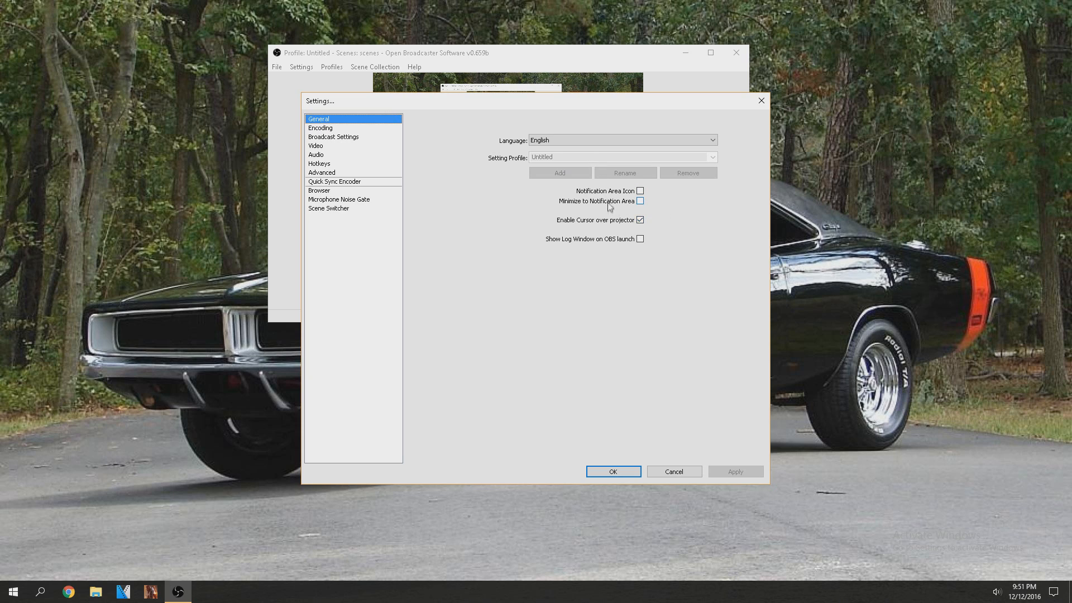
left_click(318, 128)
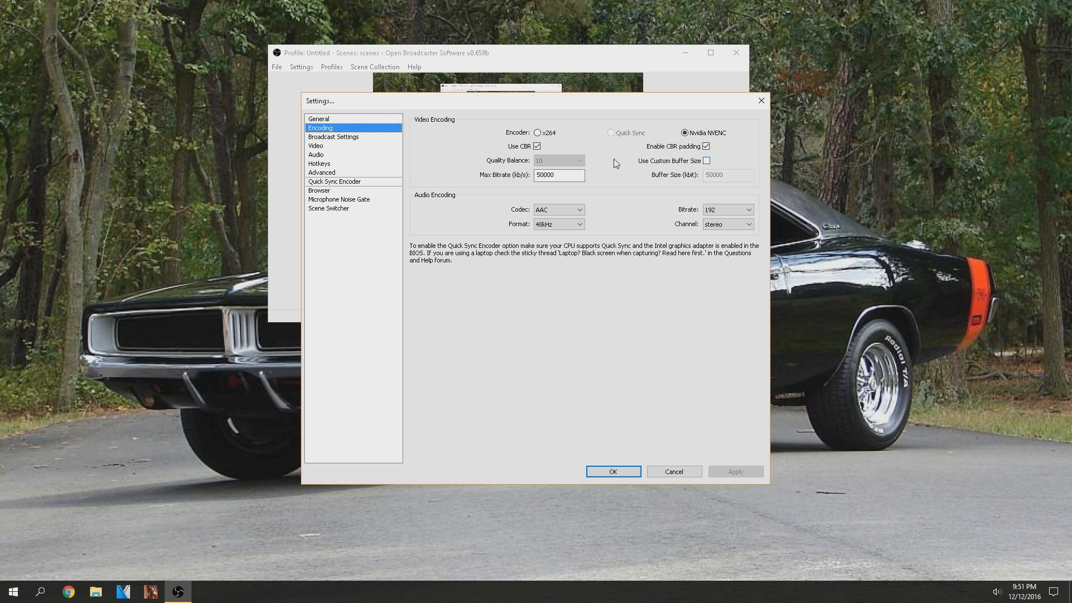
- Turn off CBR in the video encoding settings, look through the Quality Balance levels, and re-enable CBR
left_click(537, 147)
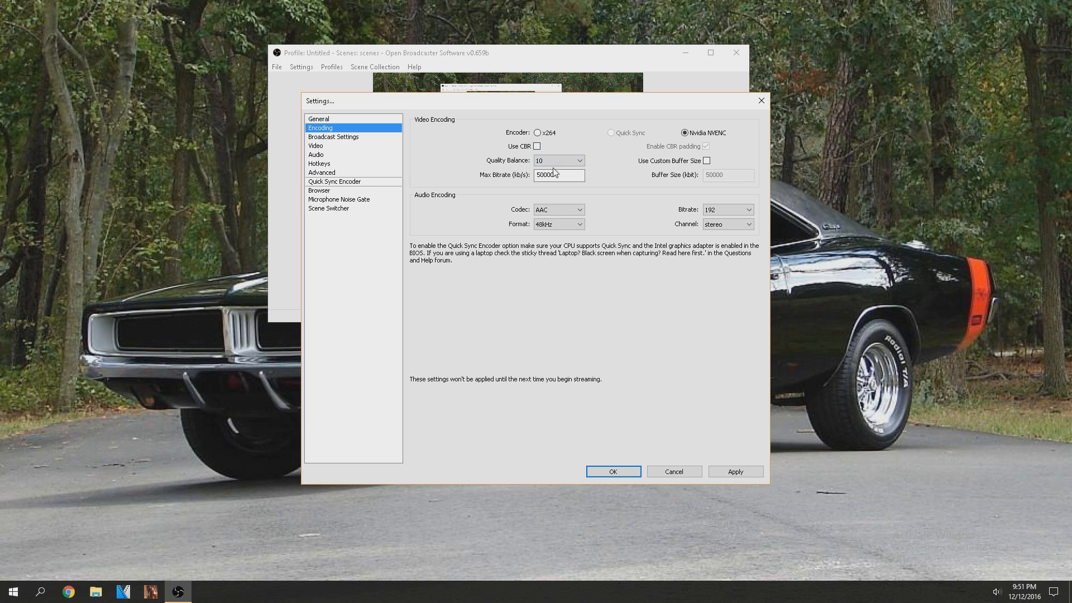
left_click(556, 161)
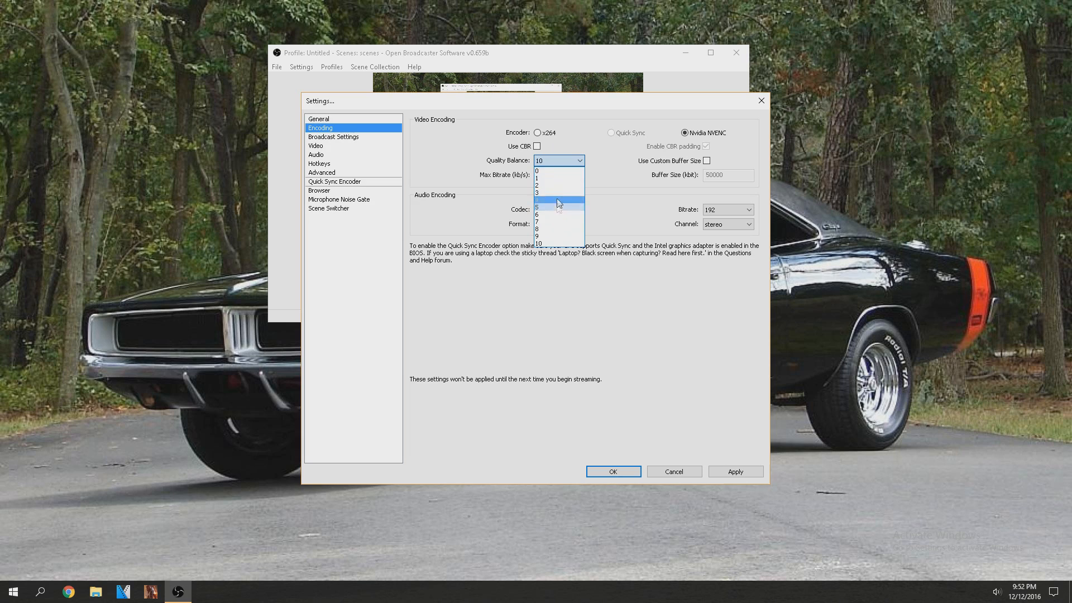
left_click(556, 160)
left_click(537, 146)
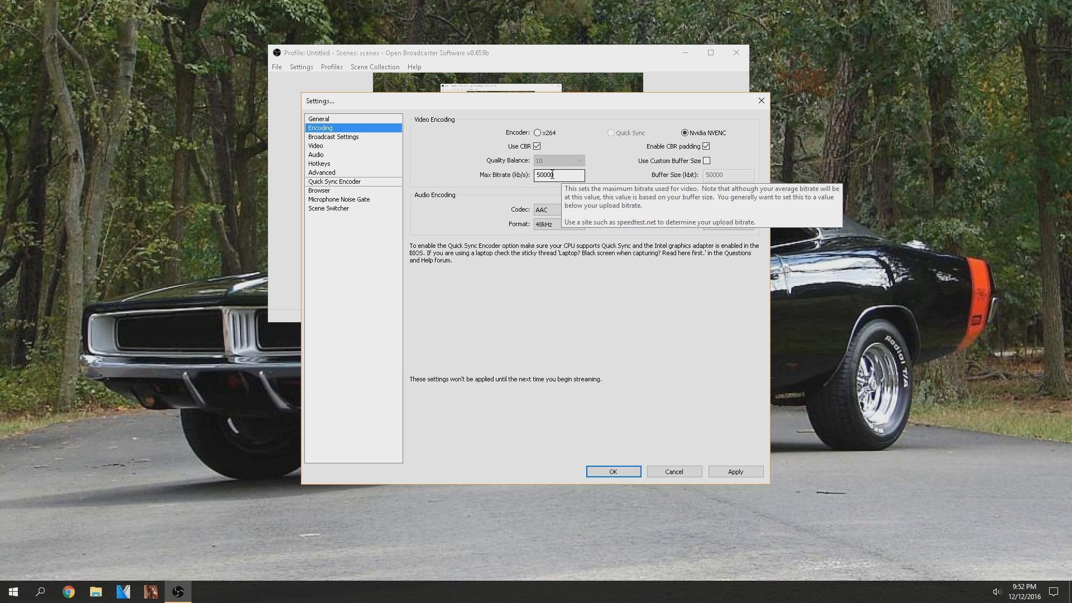
- Compare the Max Bitrate setting with the live recording bitrate in the main window by temporarily moving the settings dialog aside
left_click_drag(562, 179, 491, 172)
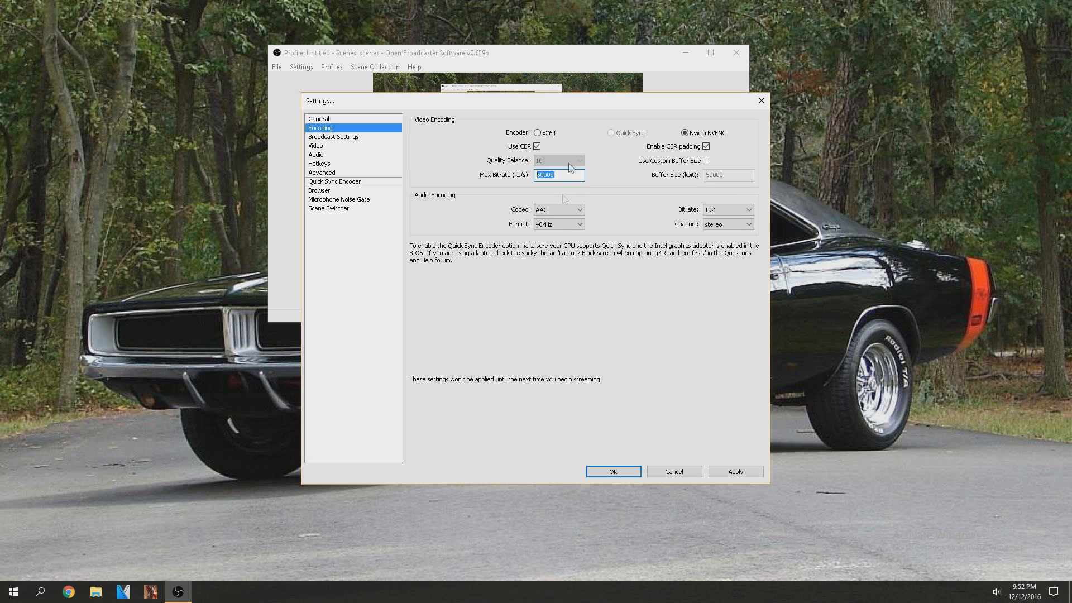
left_click_drag(622, 101, 813, 354)
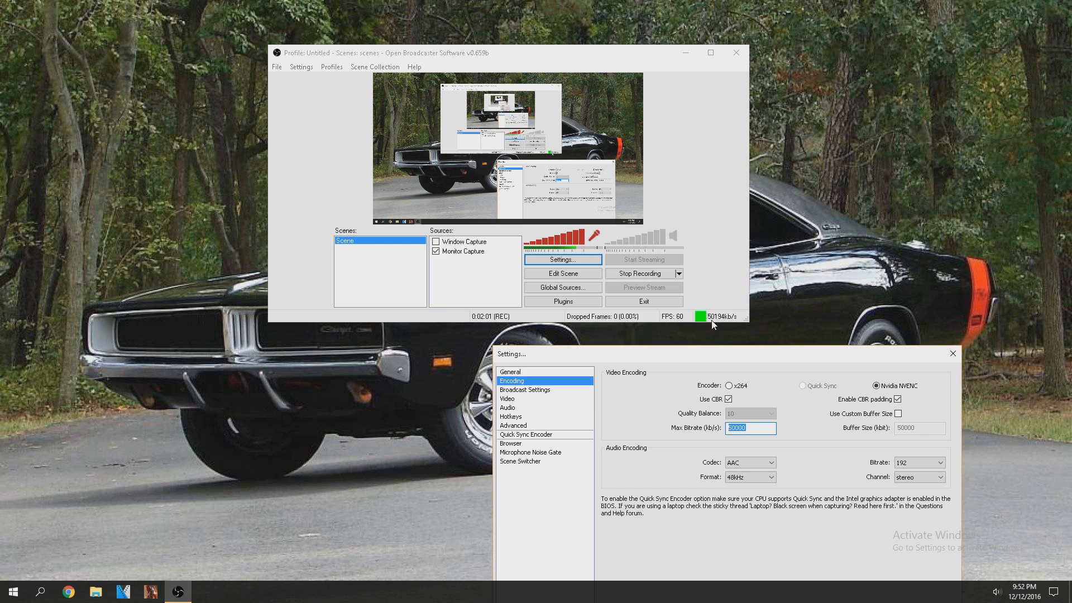
left_click_drag(769, 356, 636, 102)
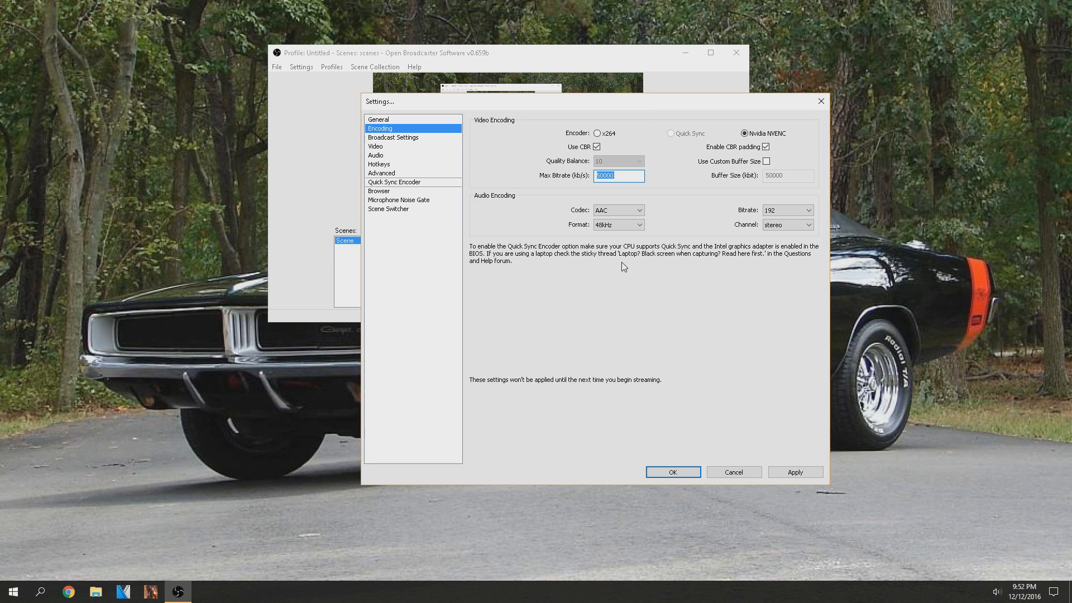
left_click(626, 179)
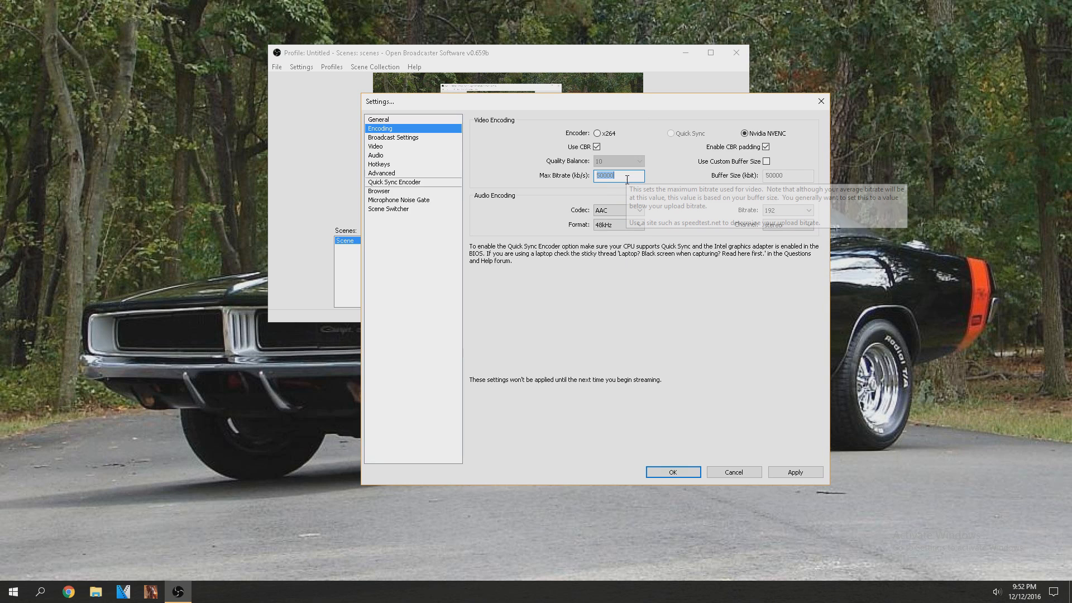
- Examine the available audio encoding options for bitrate, channel, format and codec without changing them
left_click(780, 215)
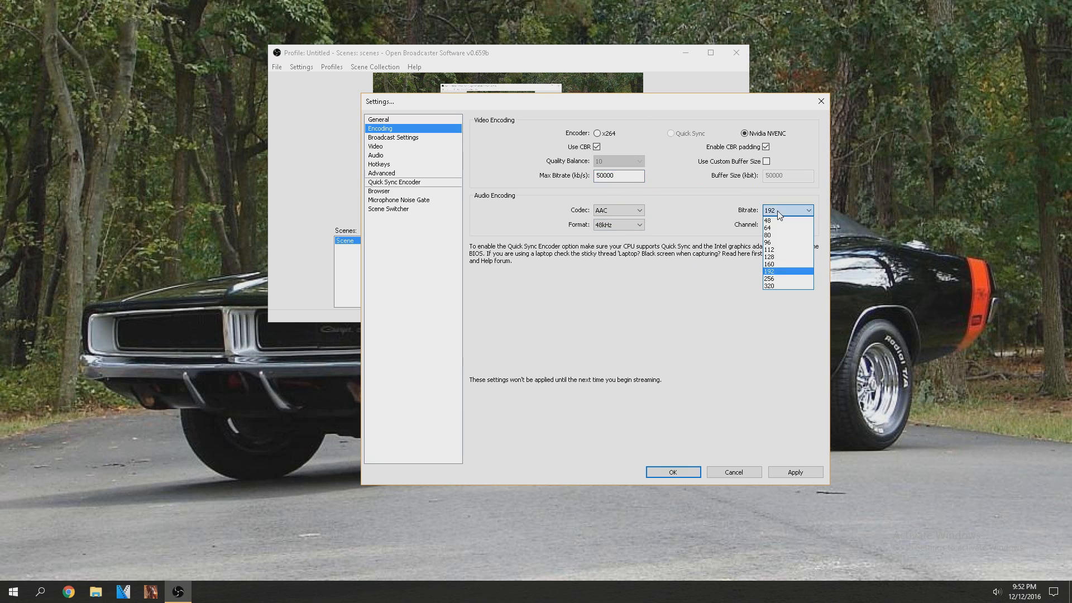
left_click(787, 214)
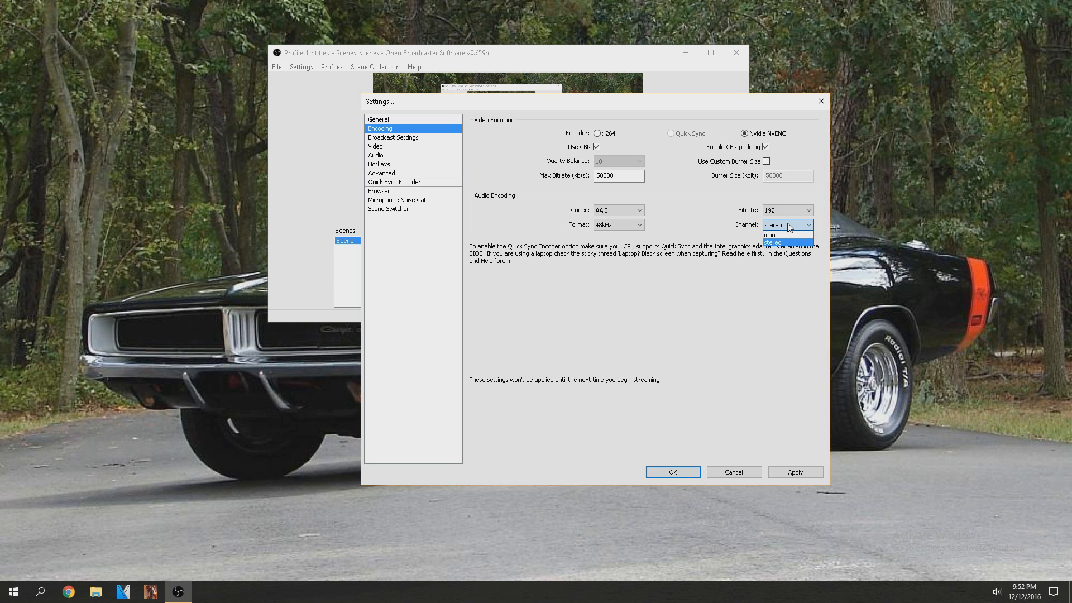
left_click(789, 226)
left_click(619, 225)
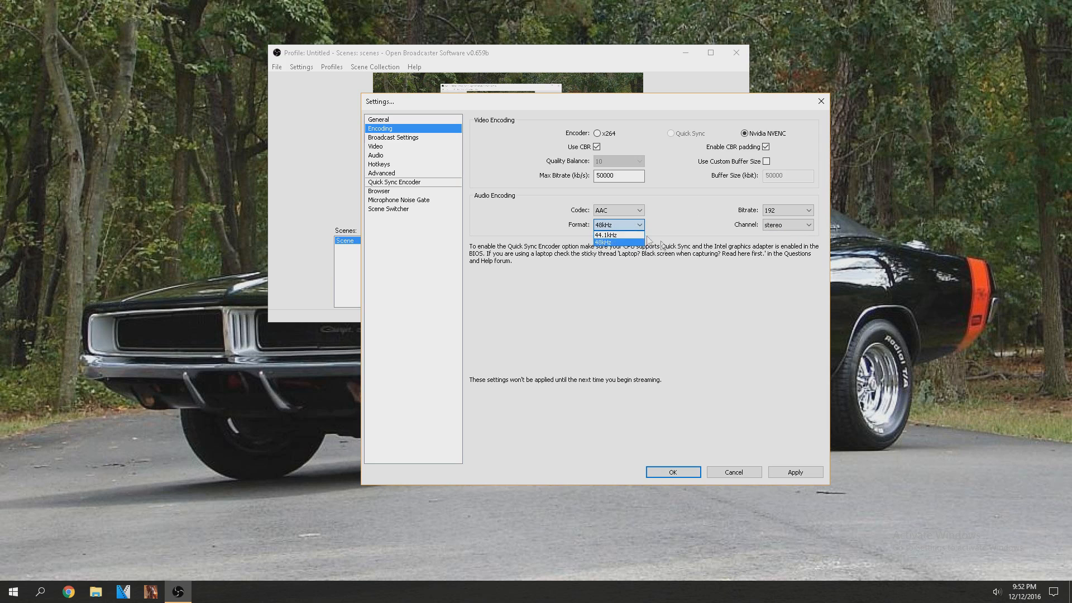
left_click(631, 225)
left_click(626, 211)
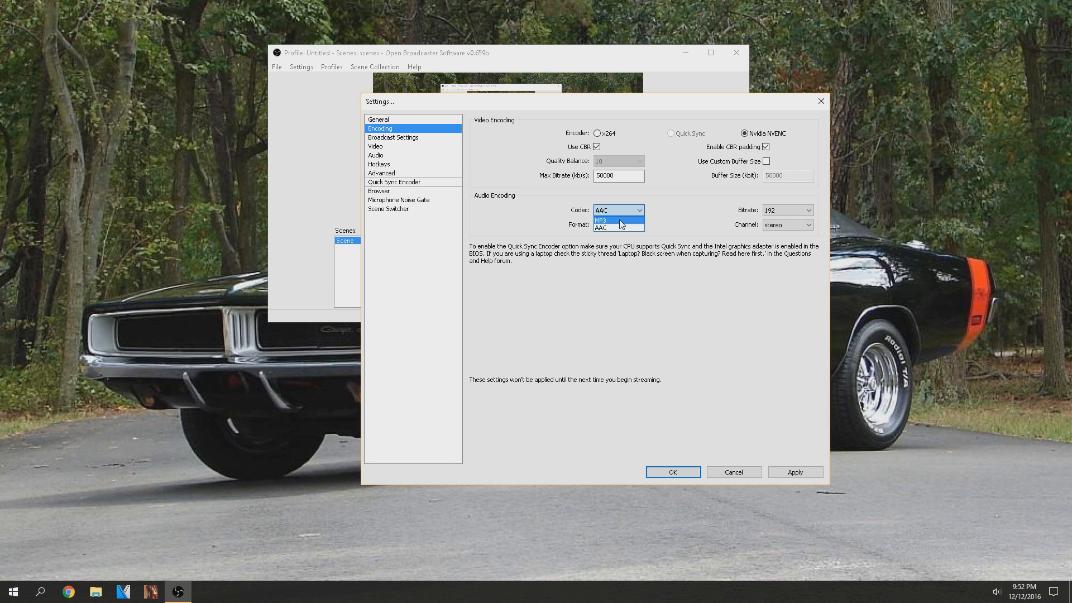
left_click(663, 205)
- Open the broadcast settings without saving the encoding changes, and compare Live Stream mode with File Output Only
left_click(444, 137)
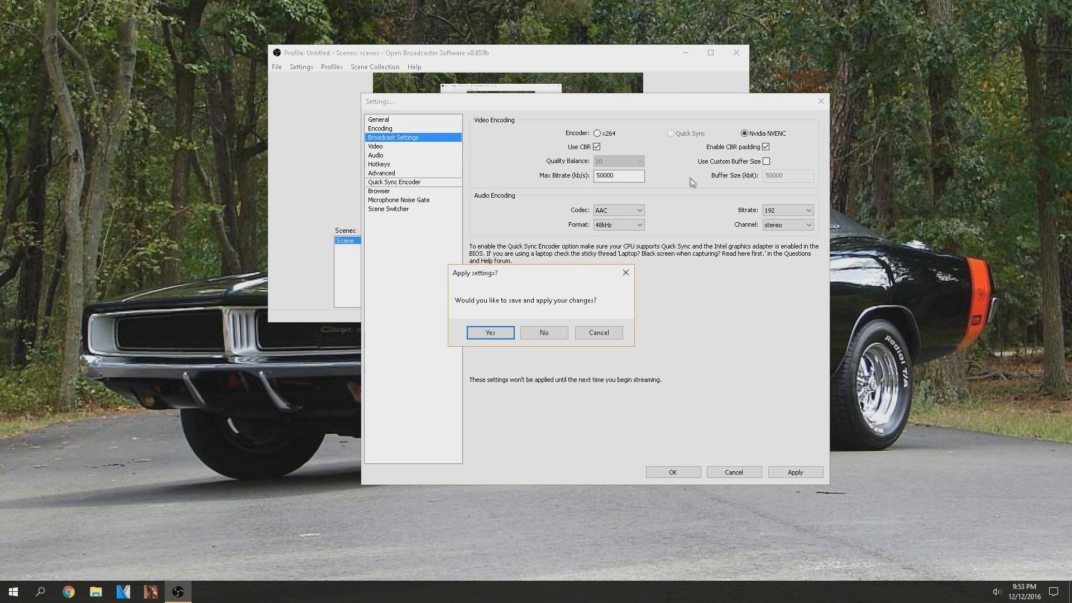
left_click(544, 332)
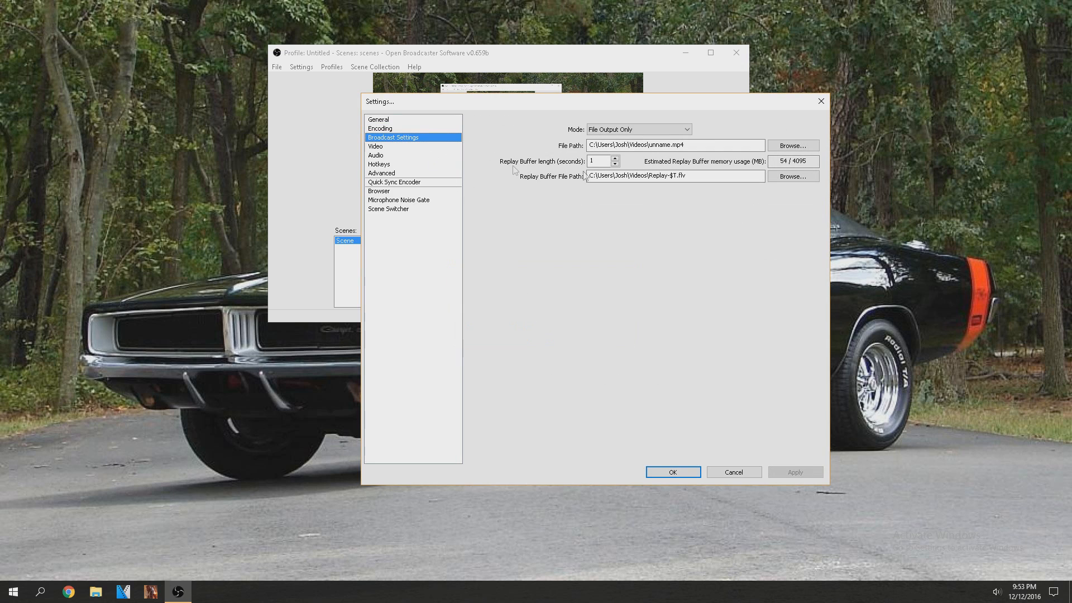
left_click(654, 131)
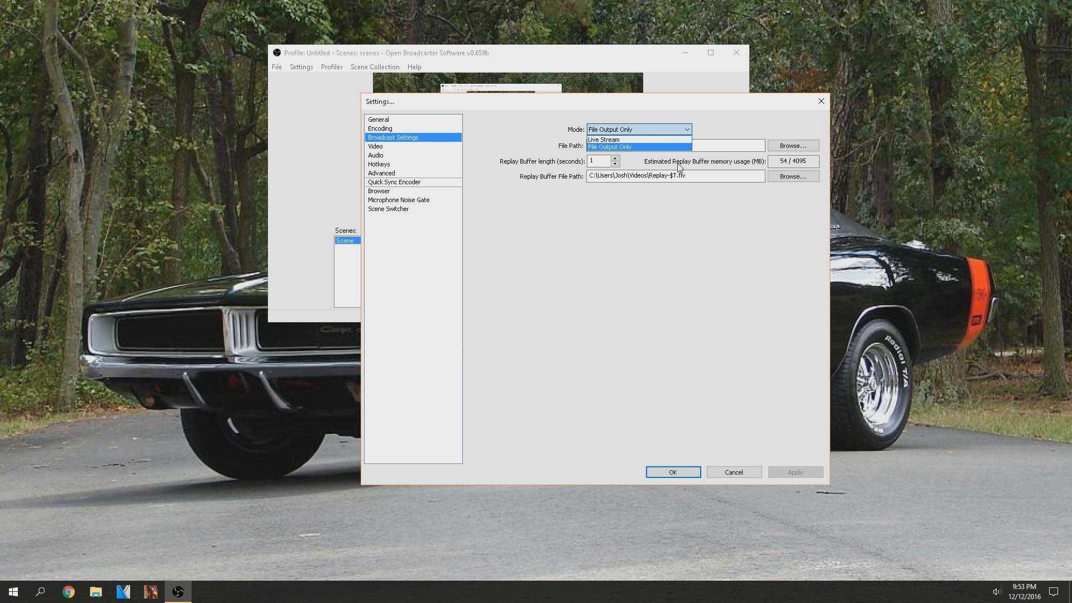
left_click(631, 148)
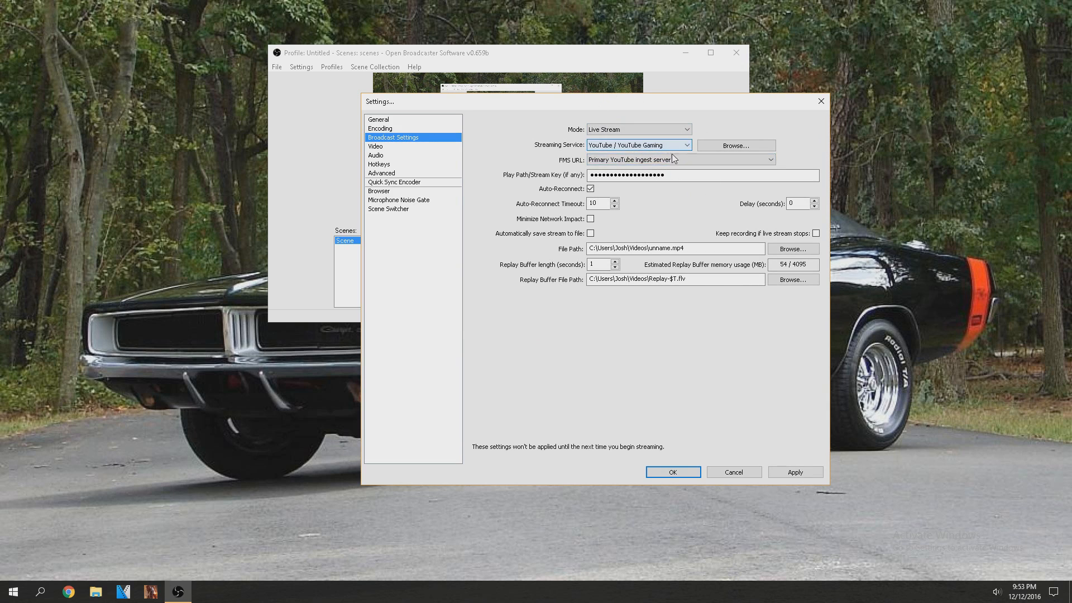
left_click(668, 133)
left_click(658, 146)
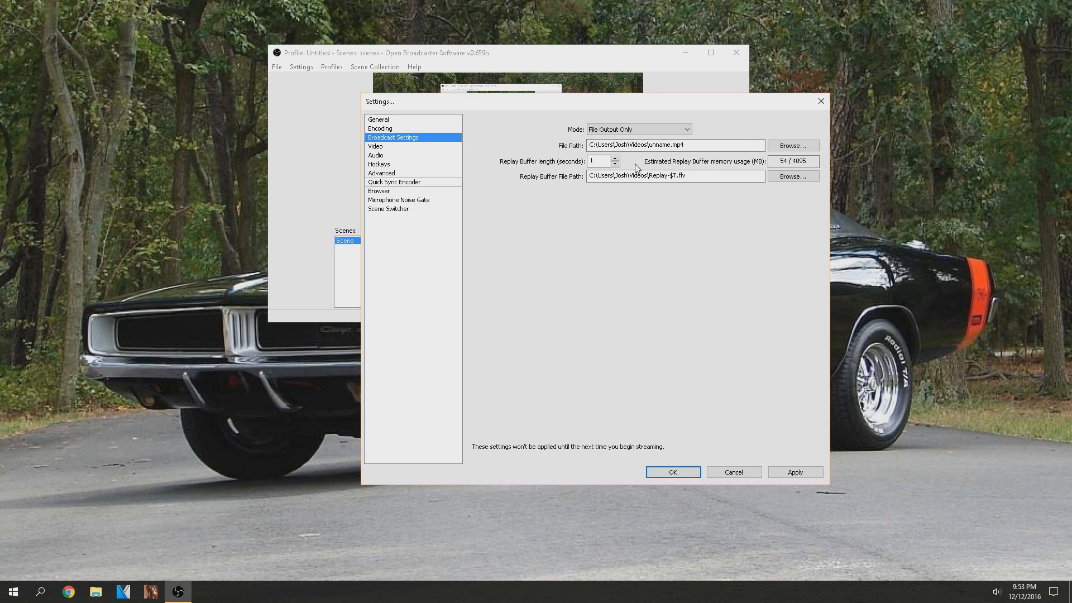
- Browse for the recording's file path, choose MP4 as the save type, and cancel the dialog
left_click(783, 148)
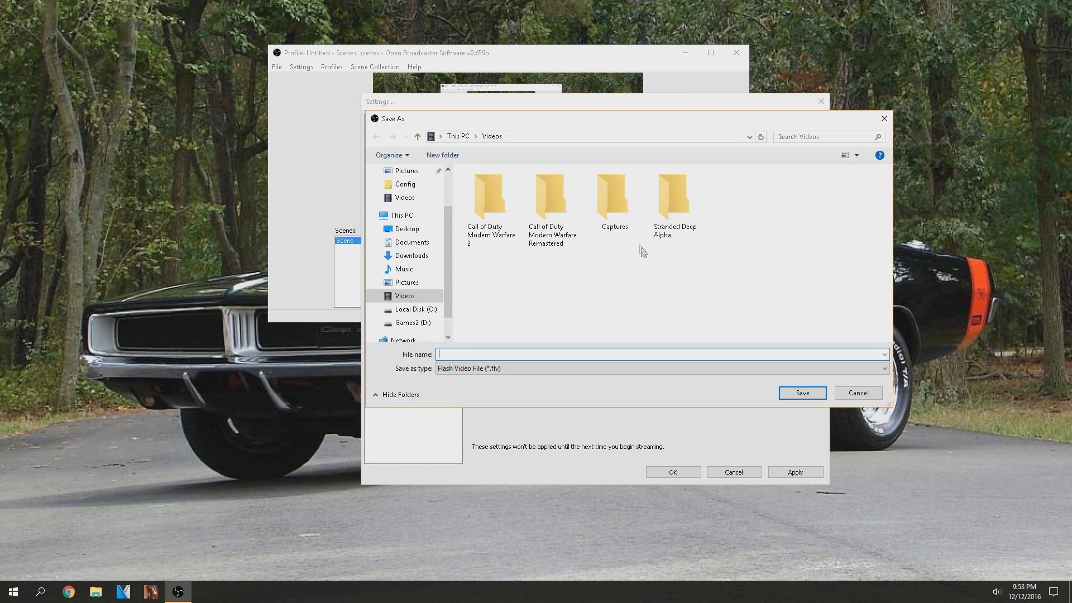
left_click(558, 369)
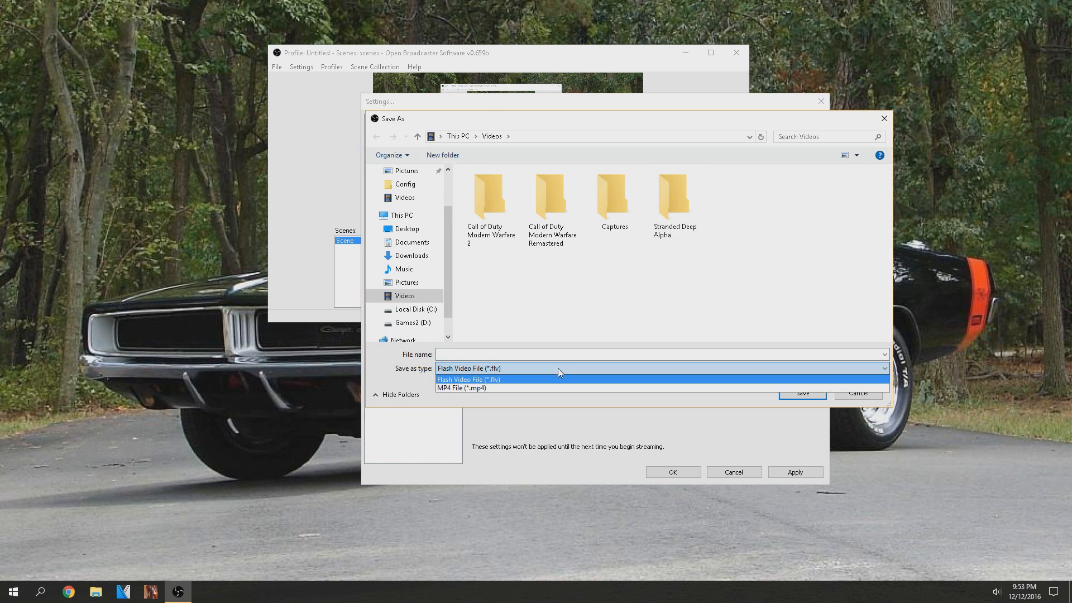
left_click(504, 387)
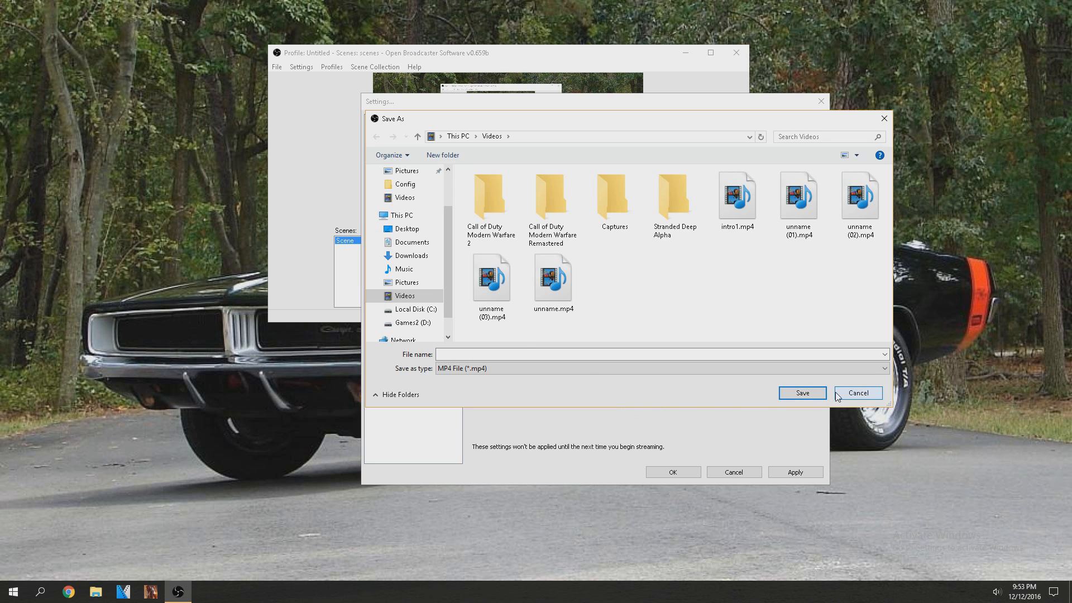
left_click(858, 393)
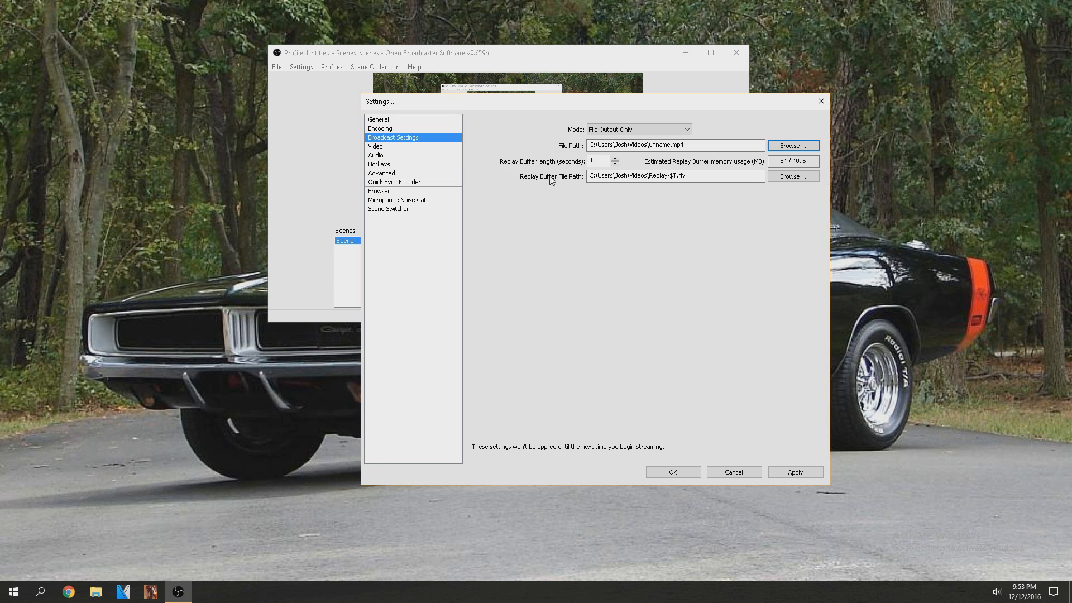
right_click(693, 175)
left_click_drag(690, 175, 598, 173)
left_click(704, 179)
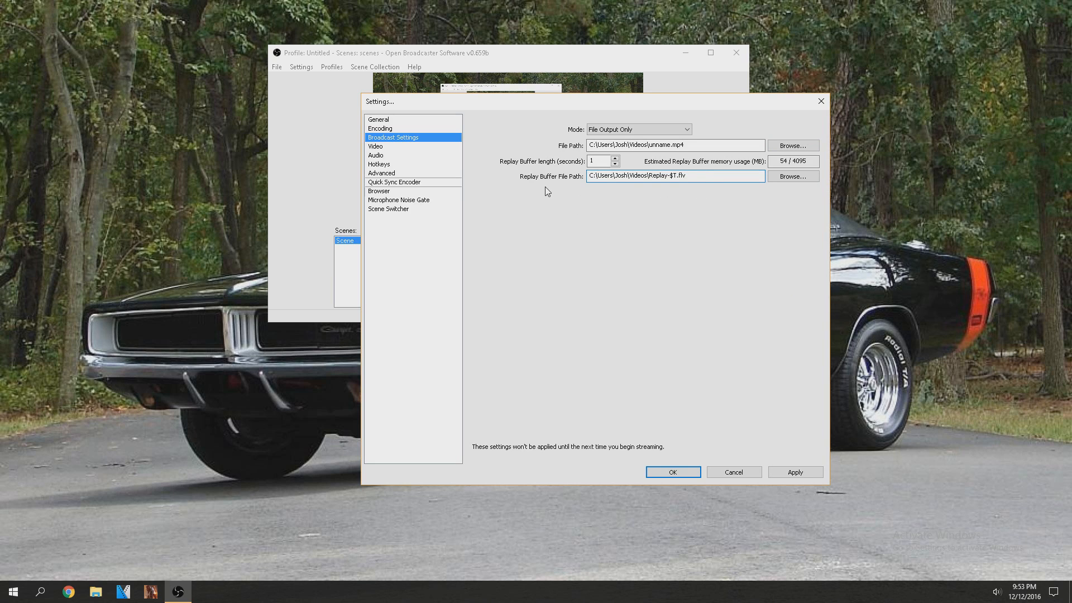
- Open the video settings without saving the broadcast changes, and review the custom base resolution, resolution downscale choices and FPS
left_click(393, 146)
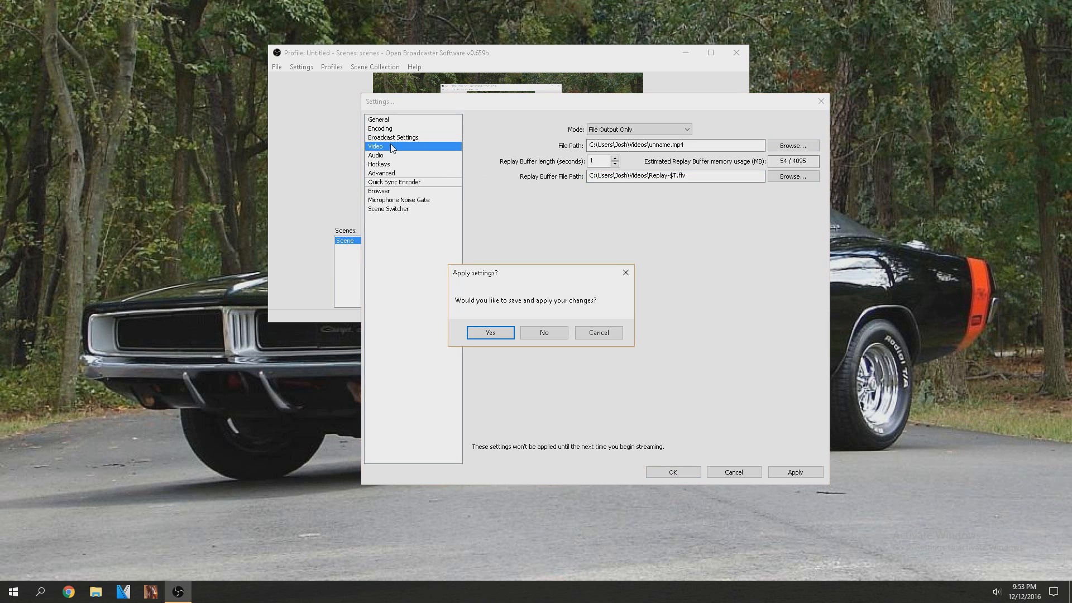
left_click(546, 331)
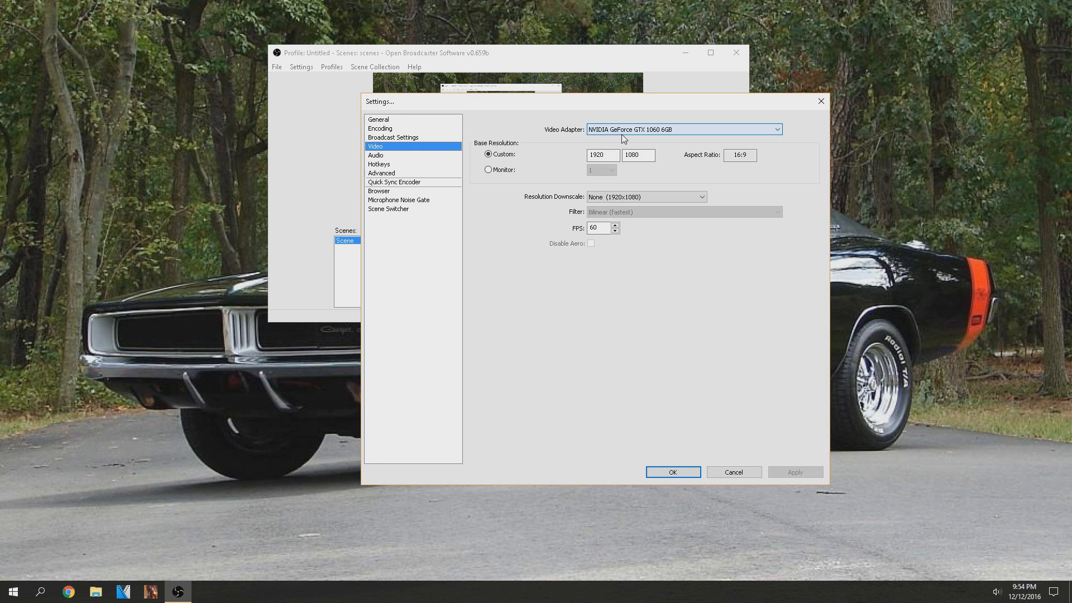
left_click(631, 155)
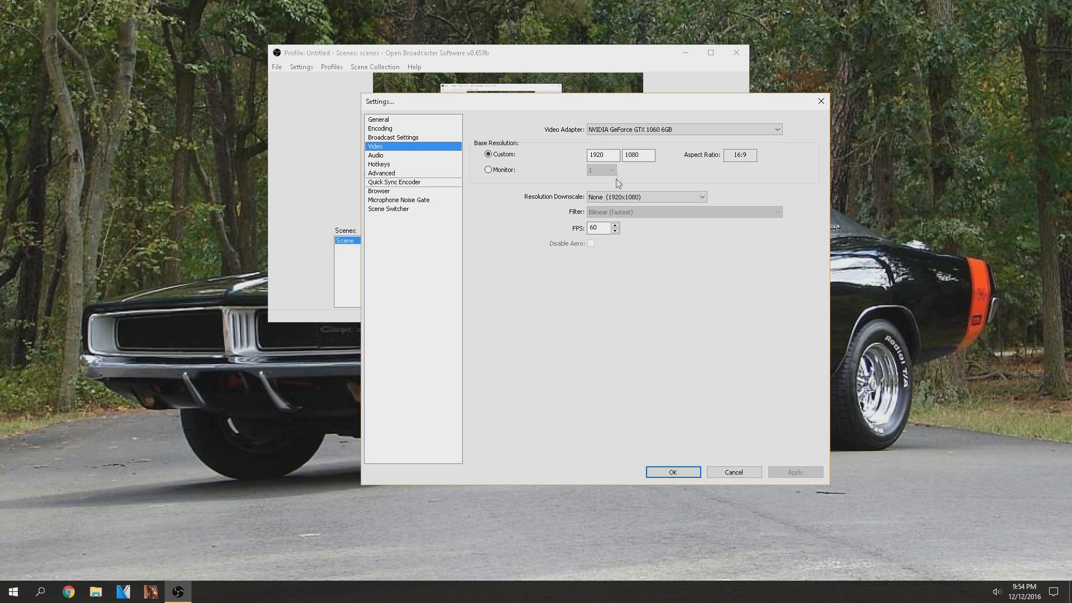
left_click(614, 197)
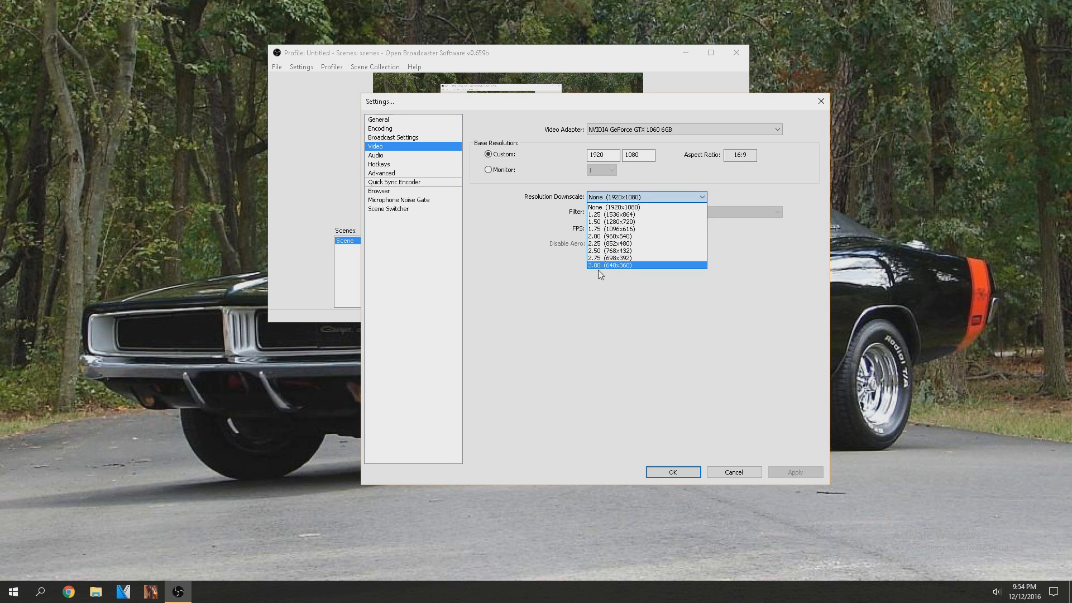
key("Escape")
key("Tab")
type("60")
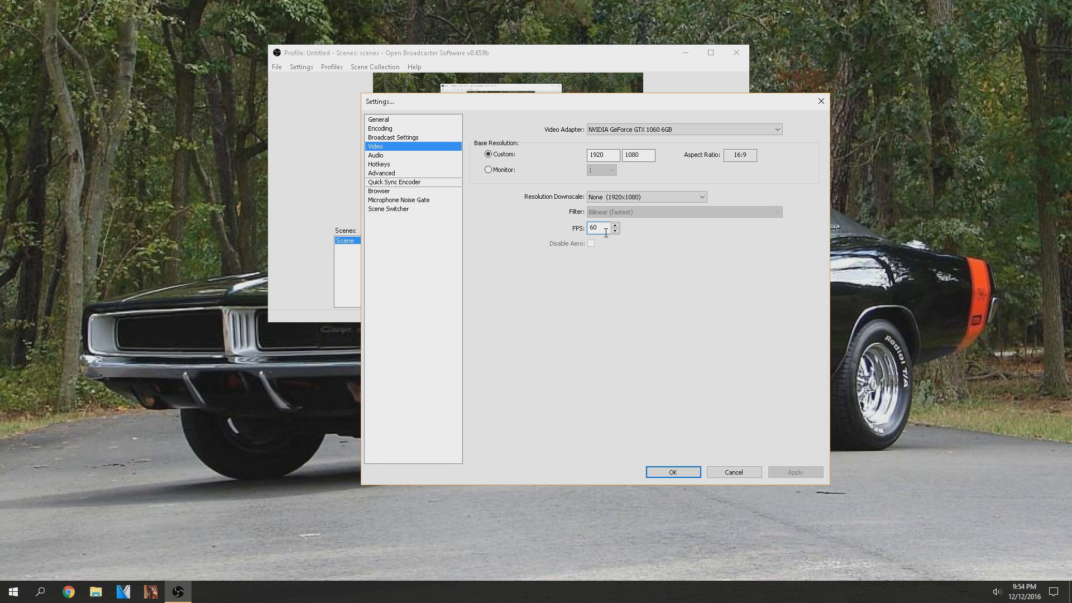
- Open the audio settings and review the microphone device choices and the mic sync offset without changing them
left_click(406, 154)
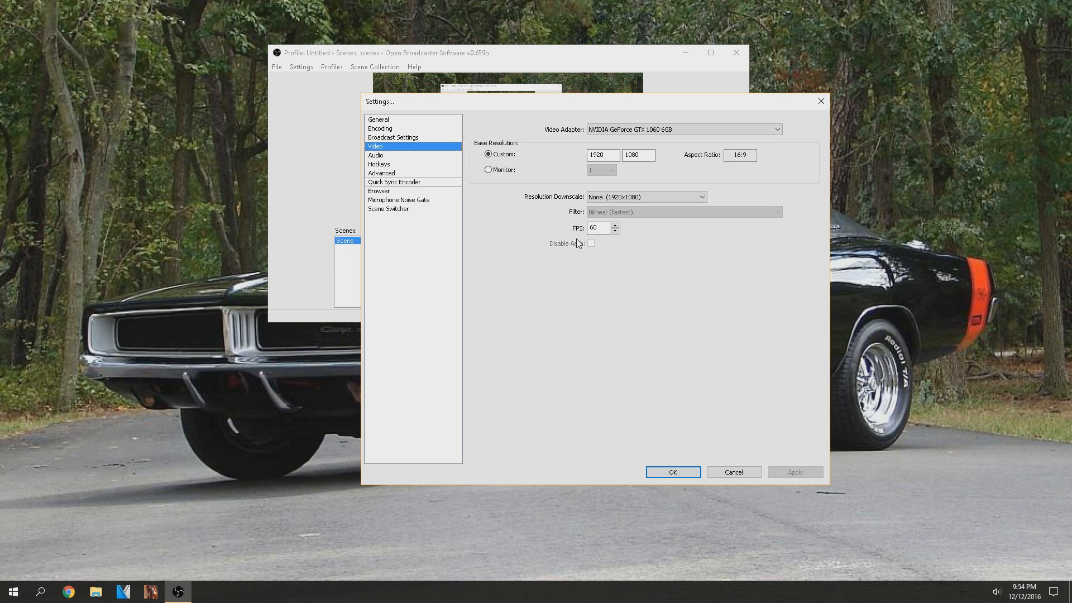
left_click(379, 157)
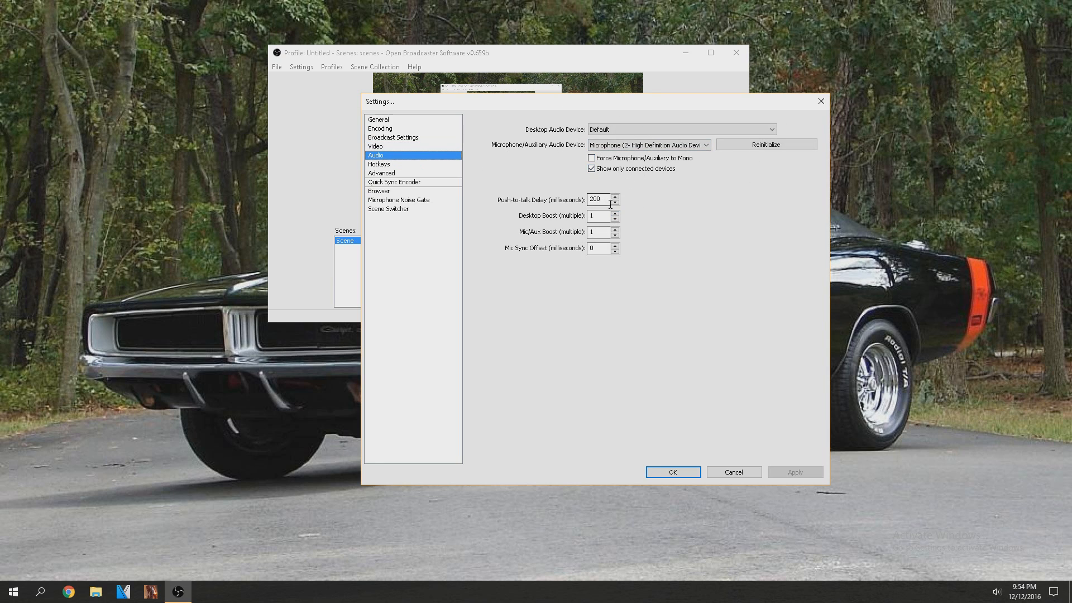
left_click(656, 146)
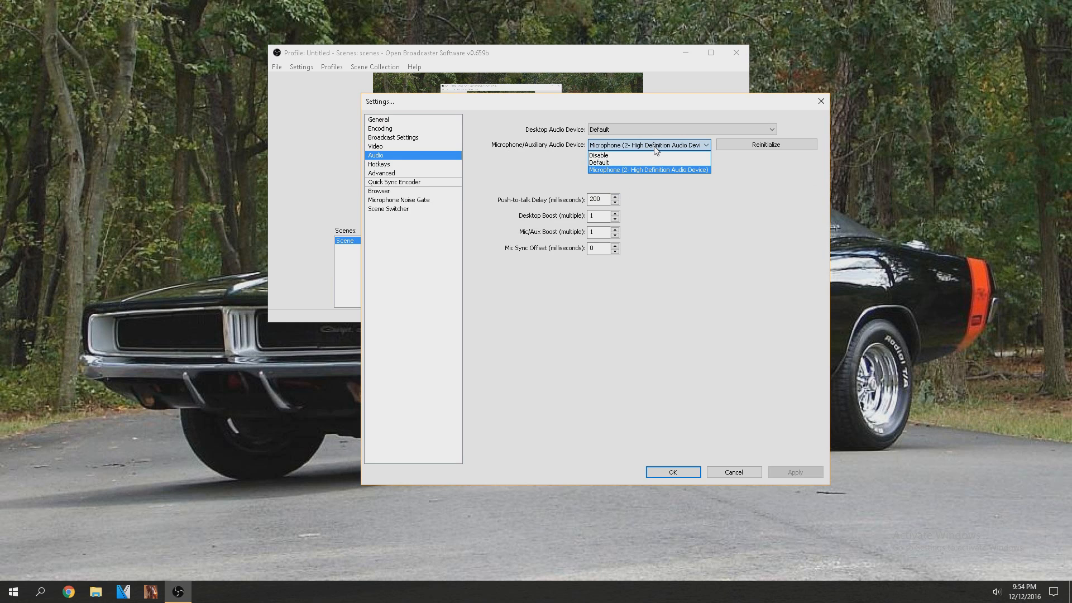
left_click(655, 146)
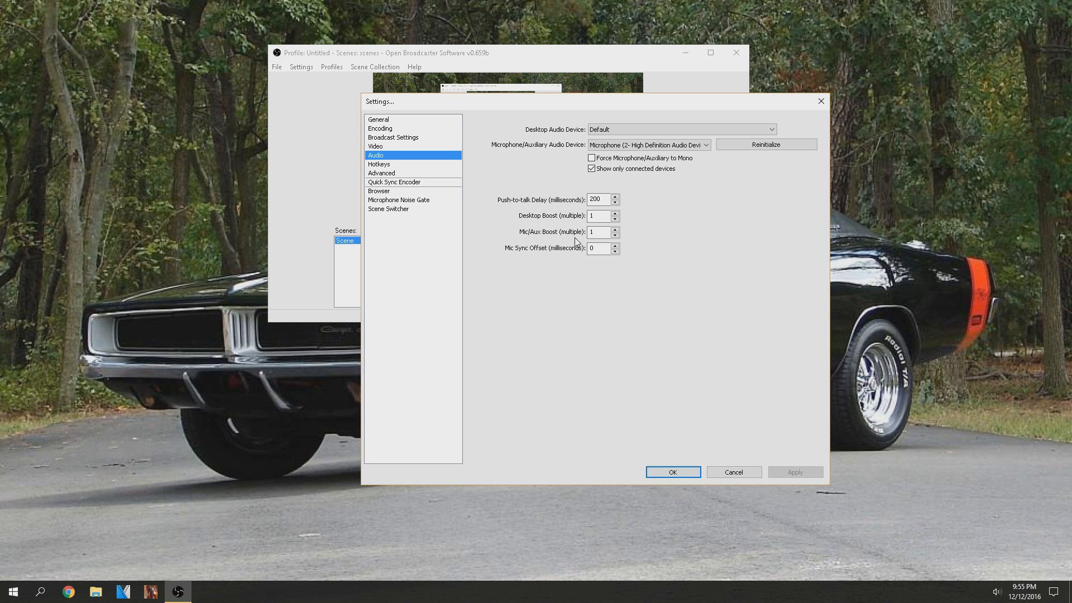
left_click(590, 248)
- Review the hotkey settings for recording, and inspect the process priority class in the advanced settings without changing it
left_click(419, 165)
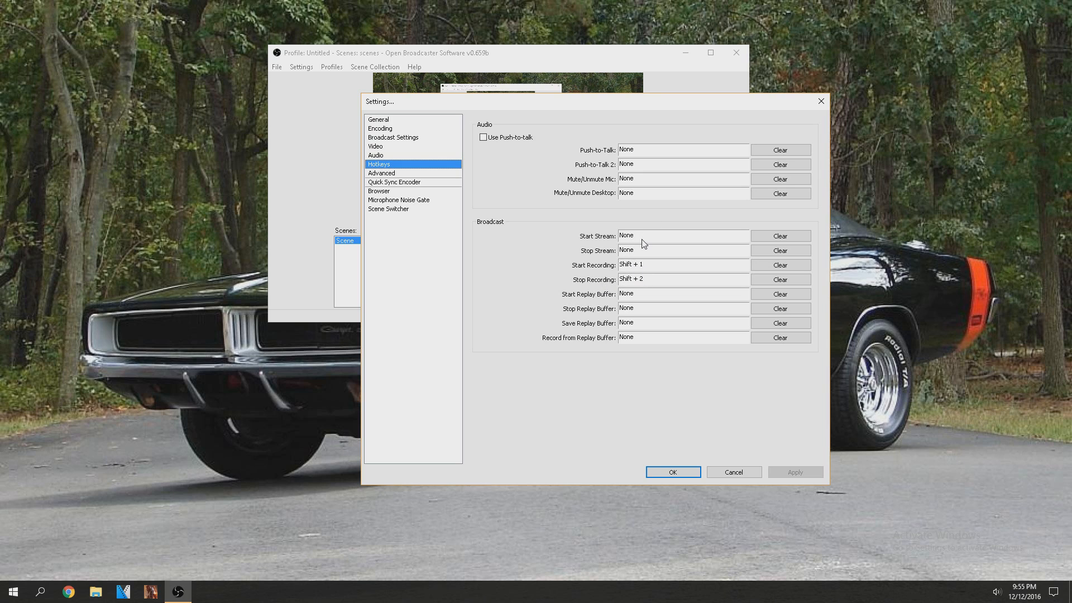
left_click(382, 173)
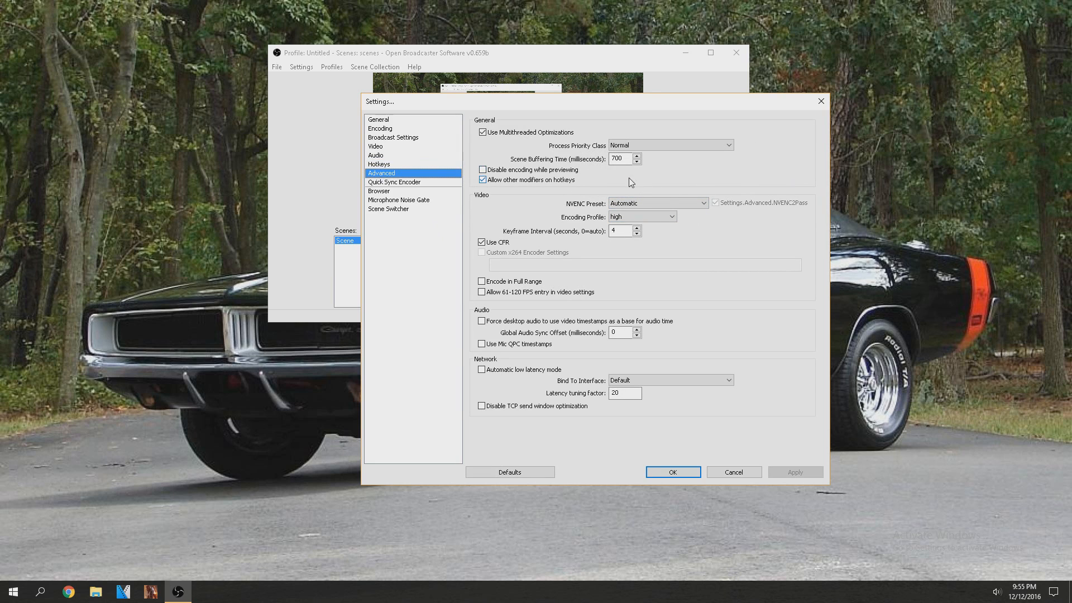
left_click(631, 145)
left_click(655, 166)
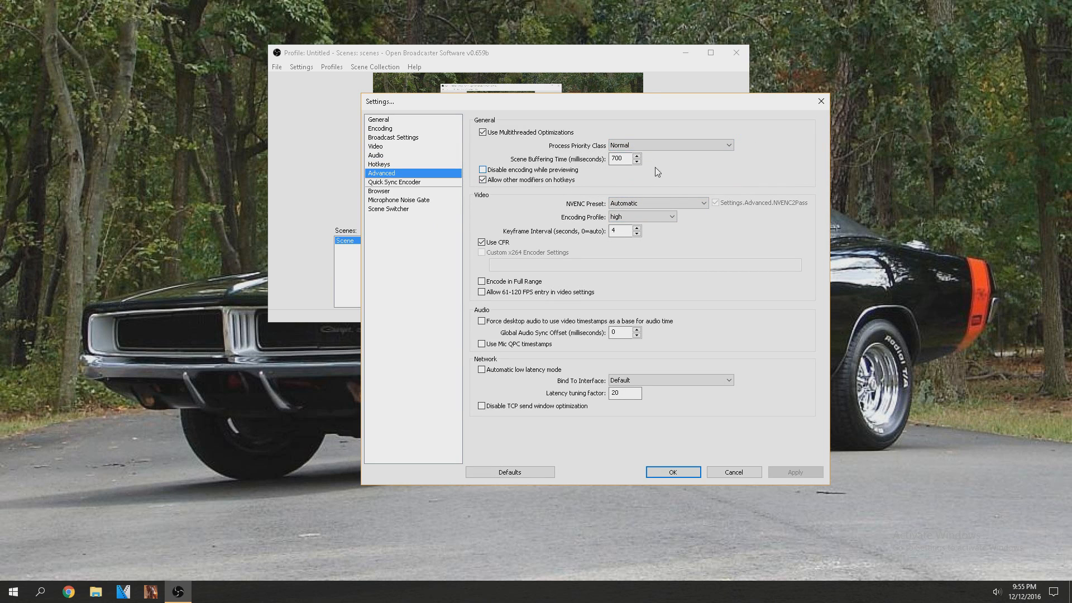
- Examine the available NVENC presets in the advanced video settings, keeping Automatic selected
left_click(659, 203)
left_click(659, 202)
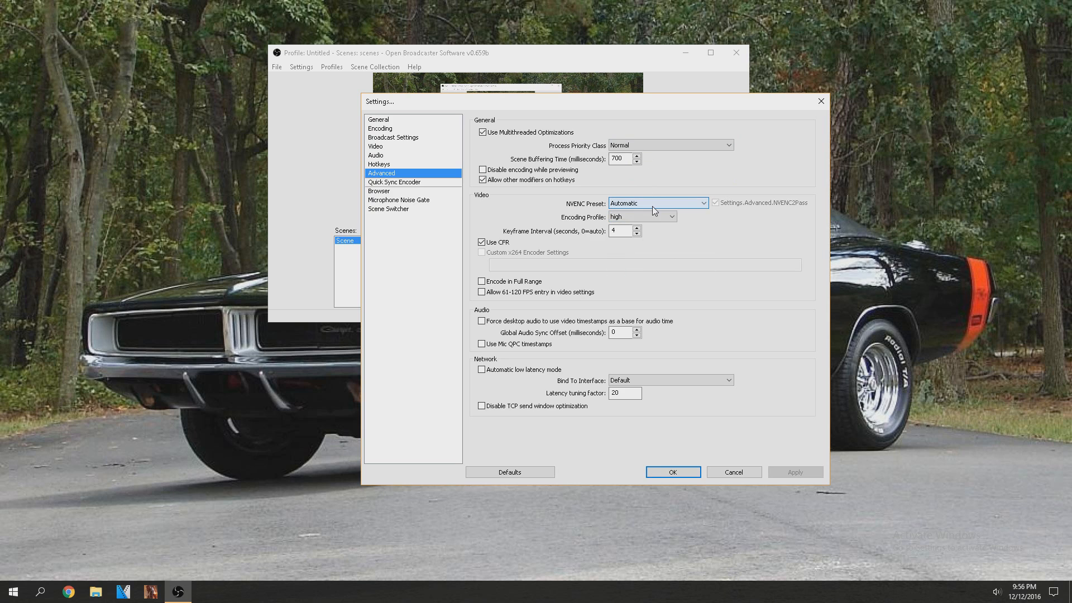
left_click(652, 205)
left_click(659, 202)
left_click(640, 207)
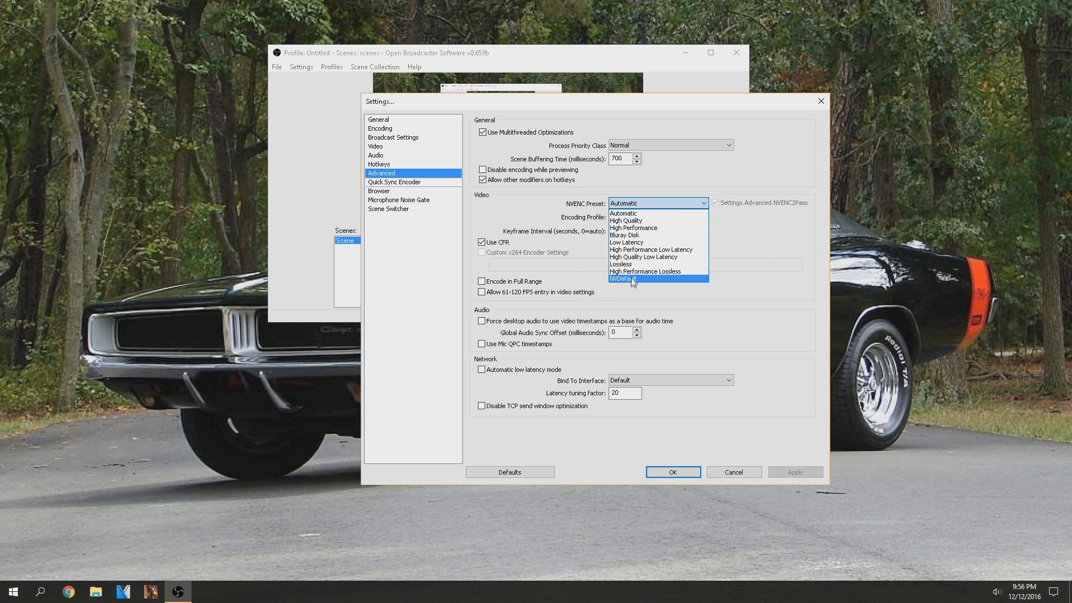
left_click(659, 202)
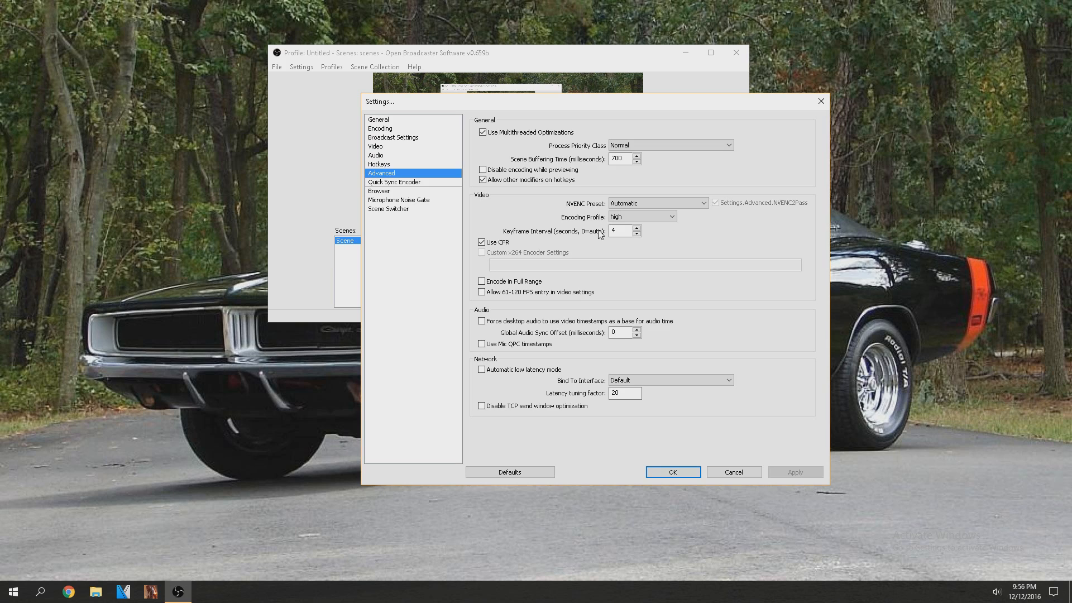
- Review the advanced keyframe interval and the network interface binding choices without changing them
left_click_drag(624, 230, 609, 230)
left_click(628, 381)
left_click(629, 383)
- Look over the Quick Sync Encoder parameters and the browser plugin's runtime, instance and template settings
left_click(385, 183)
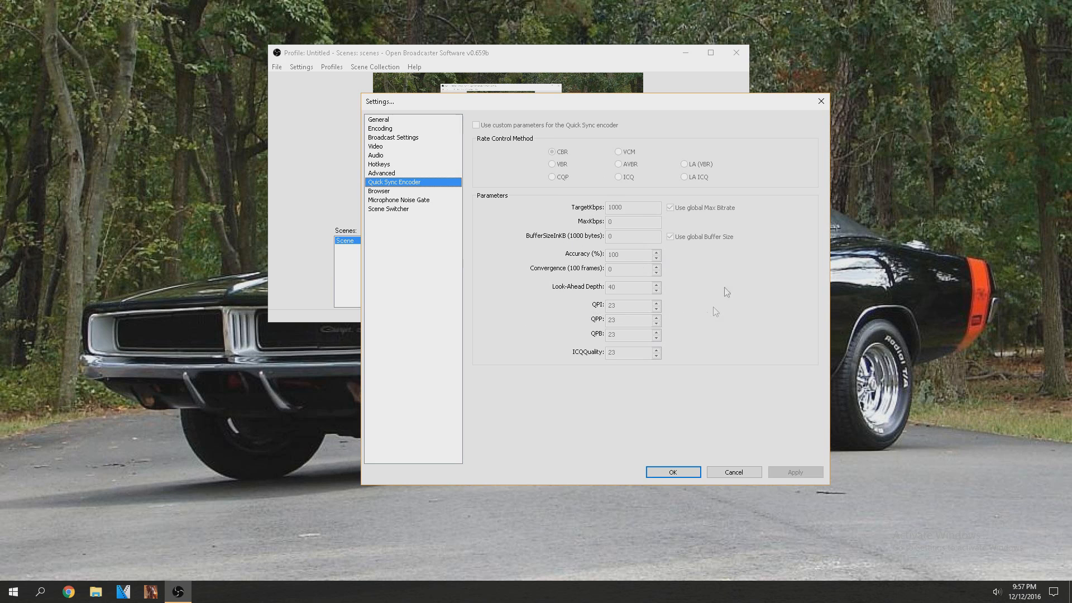
left_click(440, 192)
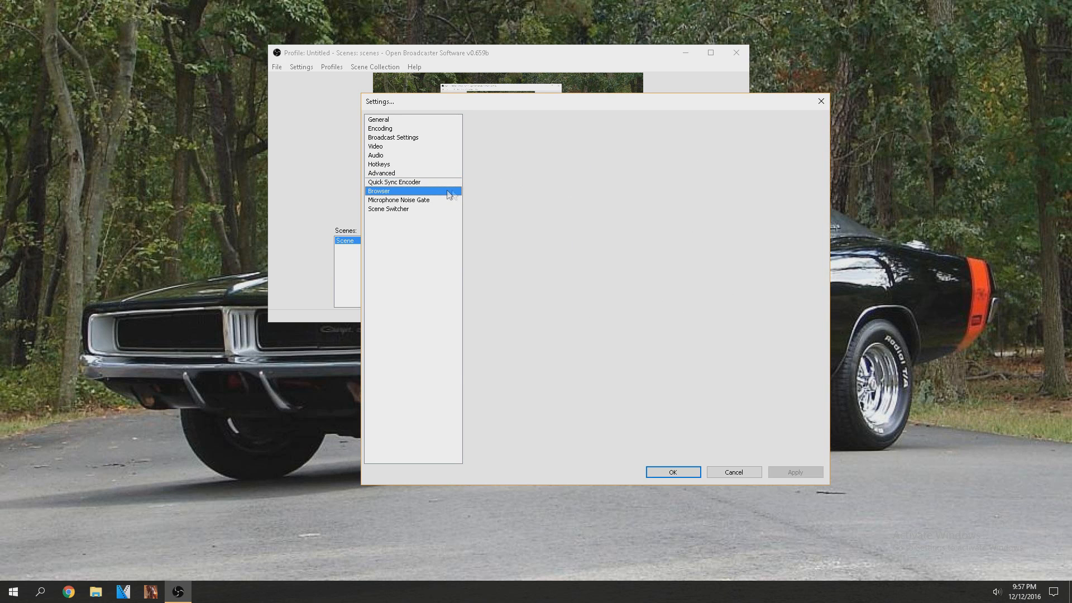
left_click(448, 194)
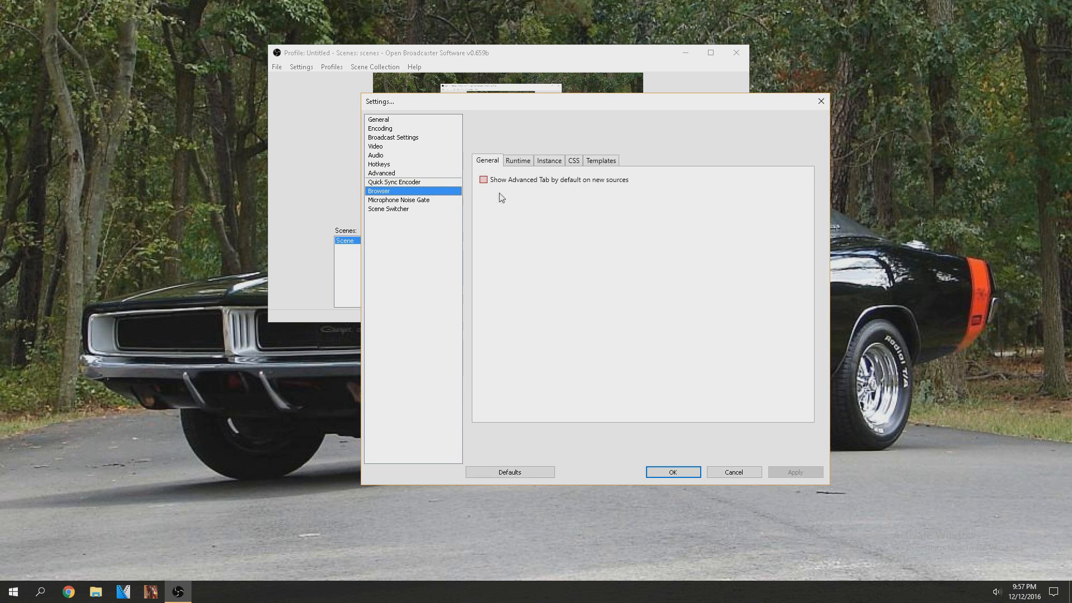
left_click(518, 162)
left_click(550, 160)
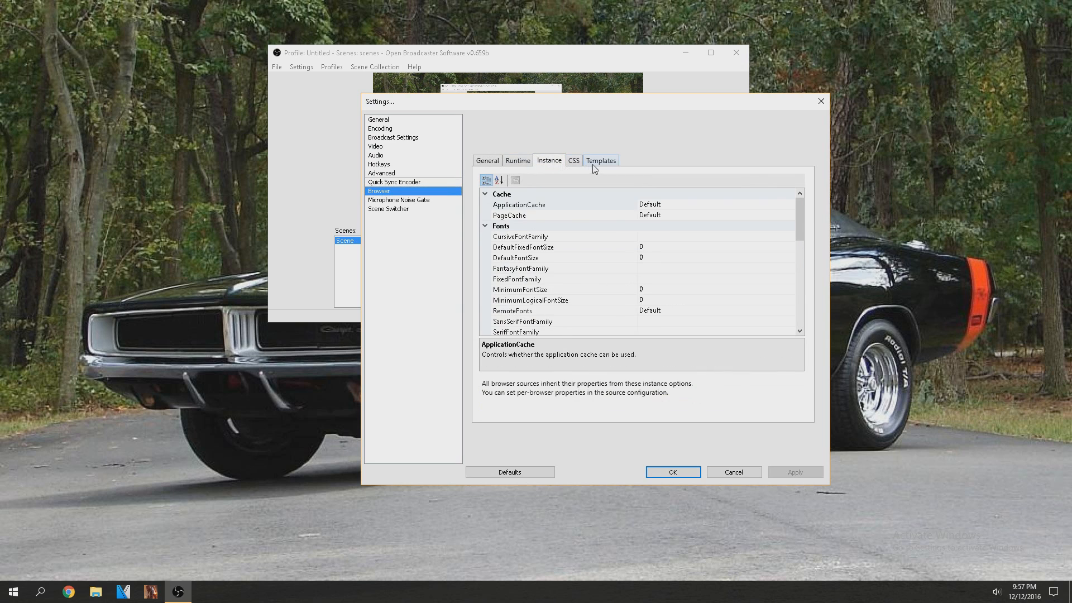
left_click(601, 161)
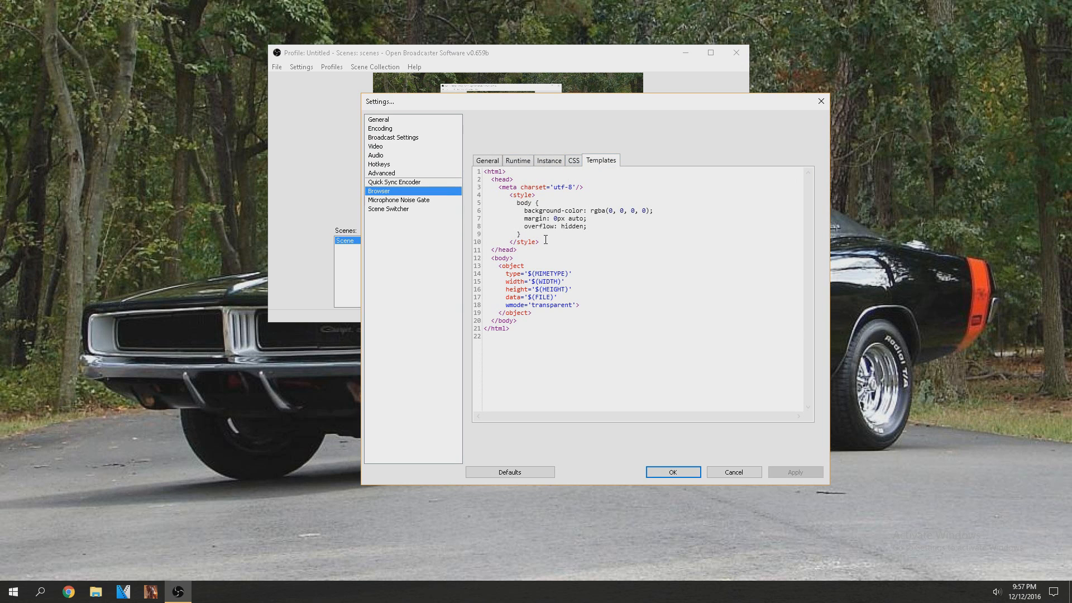
- Review the microphone noise gate and scene switcher settings, and close the settings window with OK
left_click(412, 200)
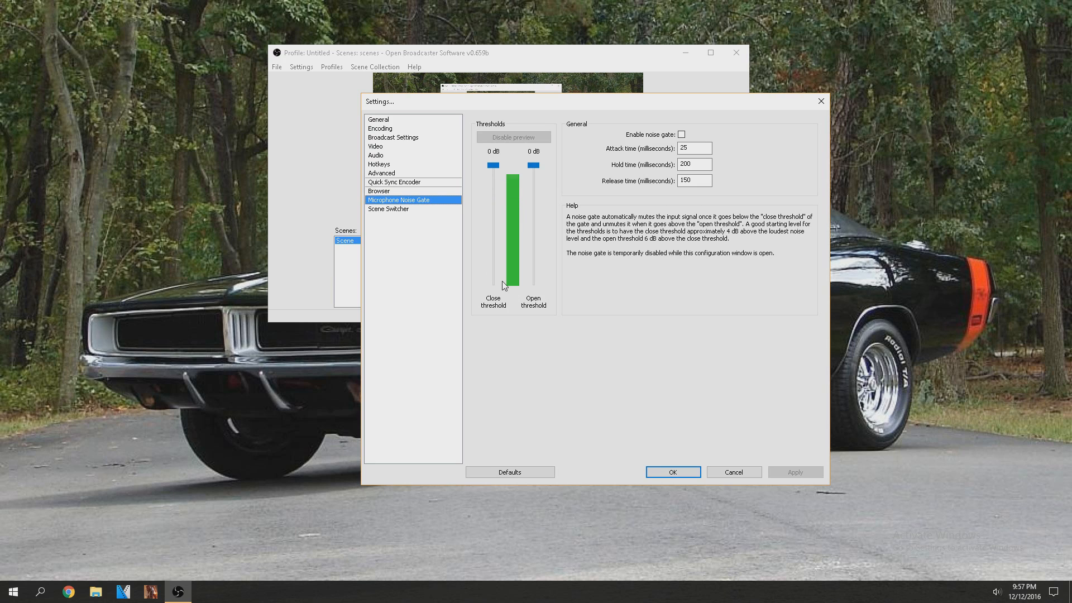
left_click(403, 210)
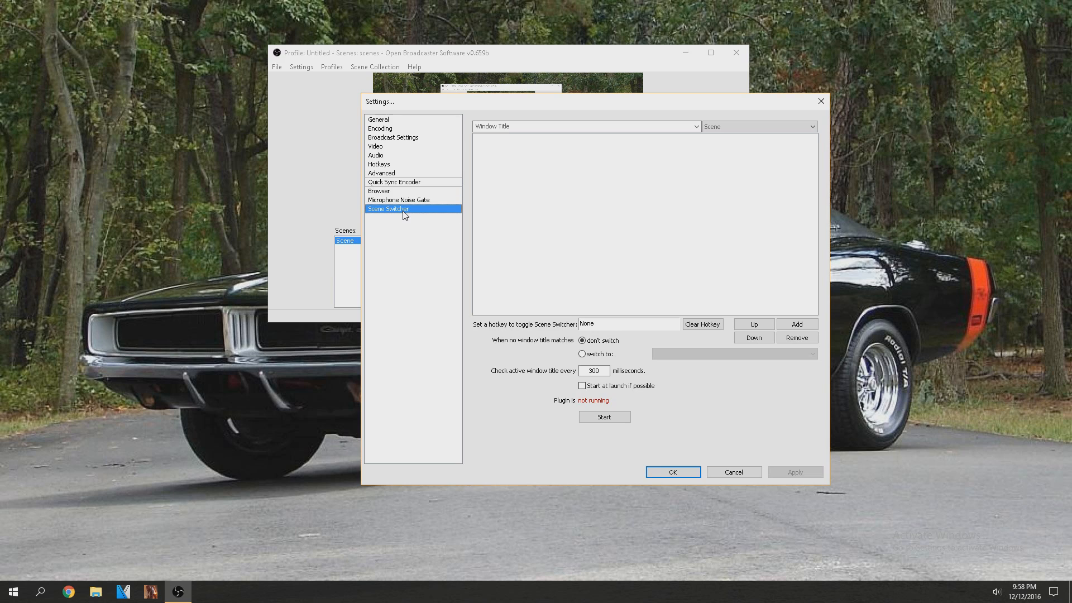
left_click(675, 471)
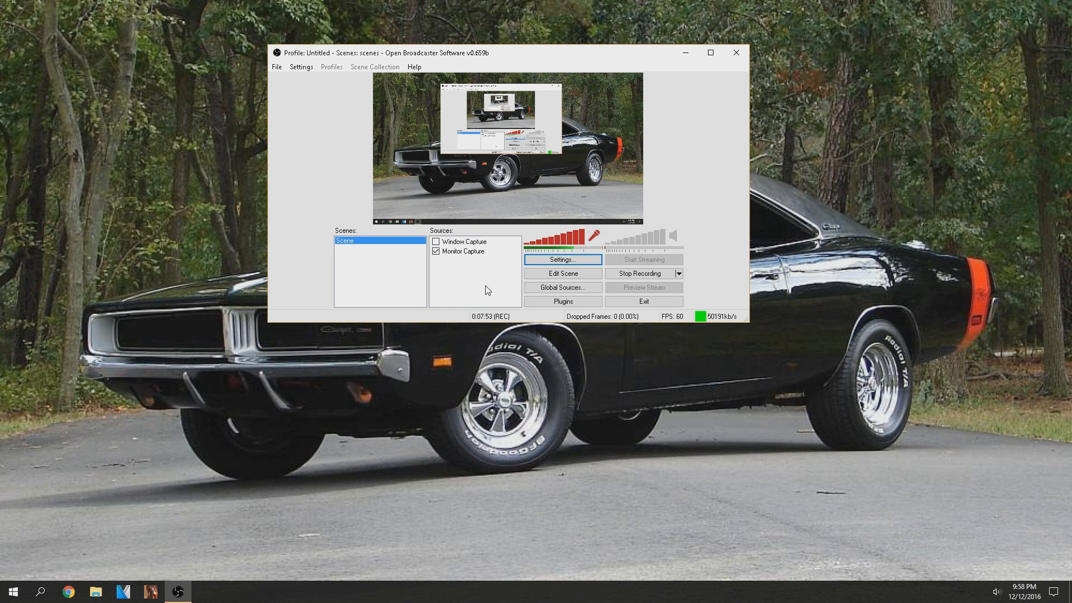
- Search Windows for "open", view the Run as administrator option for Open Broadcaster Software (32bit), and dismiss the search without launching it
left_click(13, 592)
left_click(39, 591)
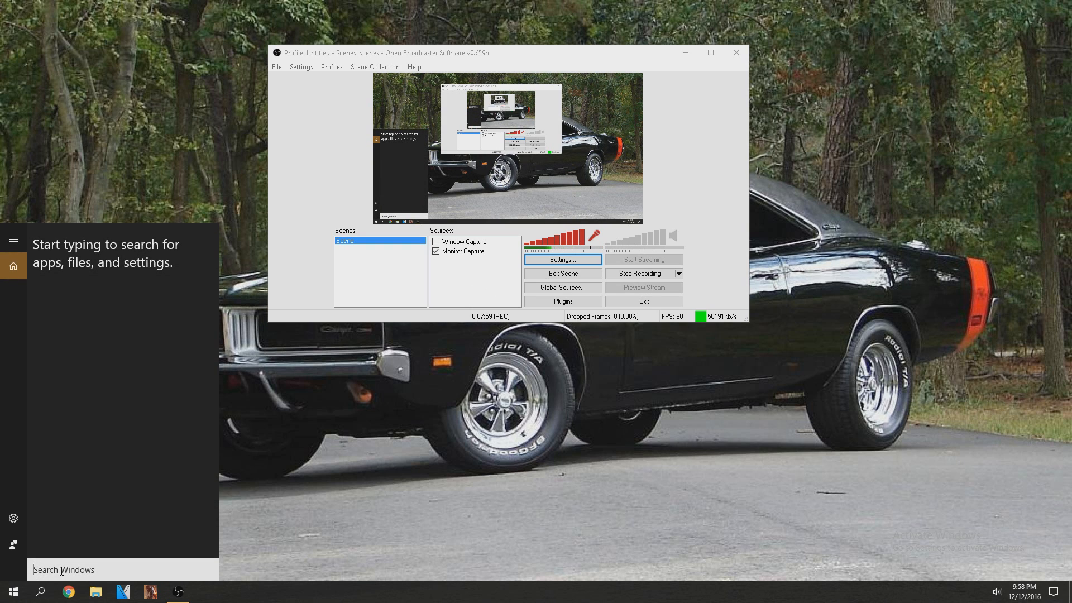
type("open")
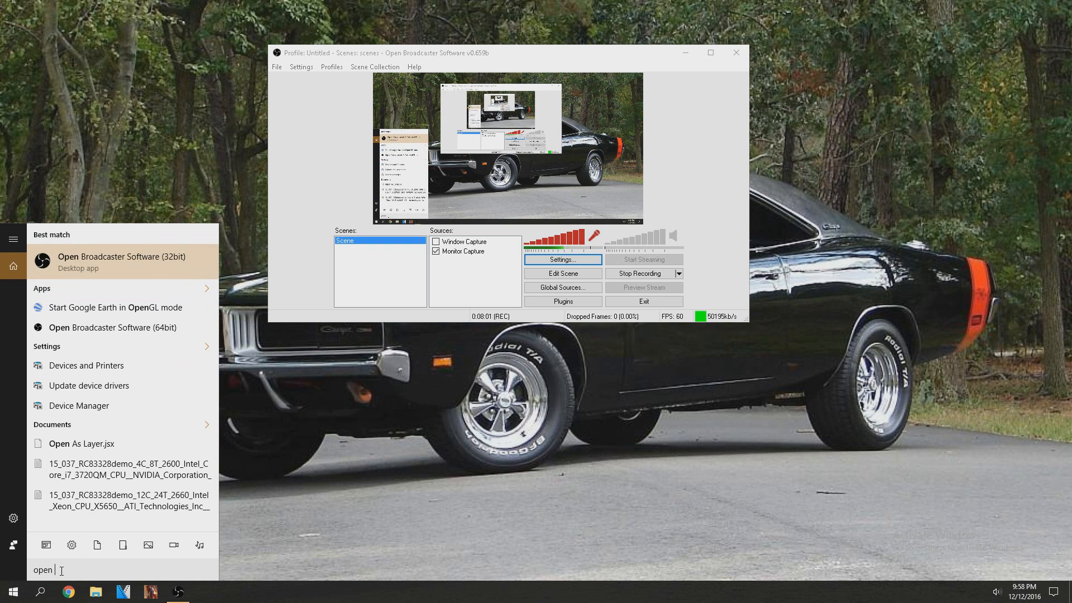
right_click(121, 270)
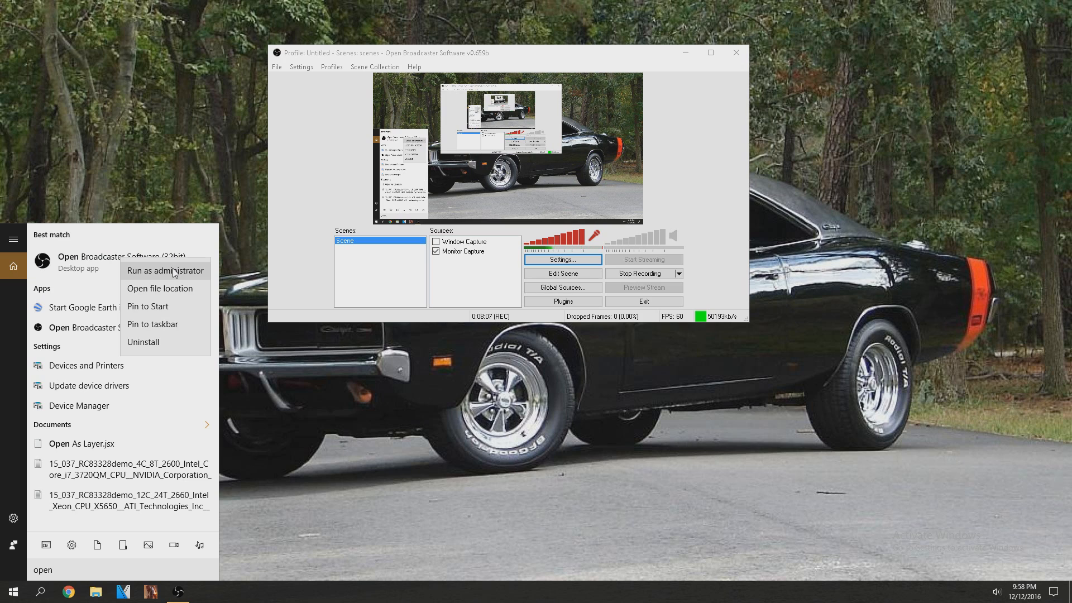
left_click(452, 291)
- Try adding a Game Capture source, inspect its selectable applications, and cancel the capture setup
right_click(462, 271)
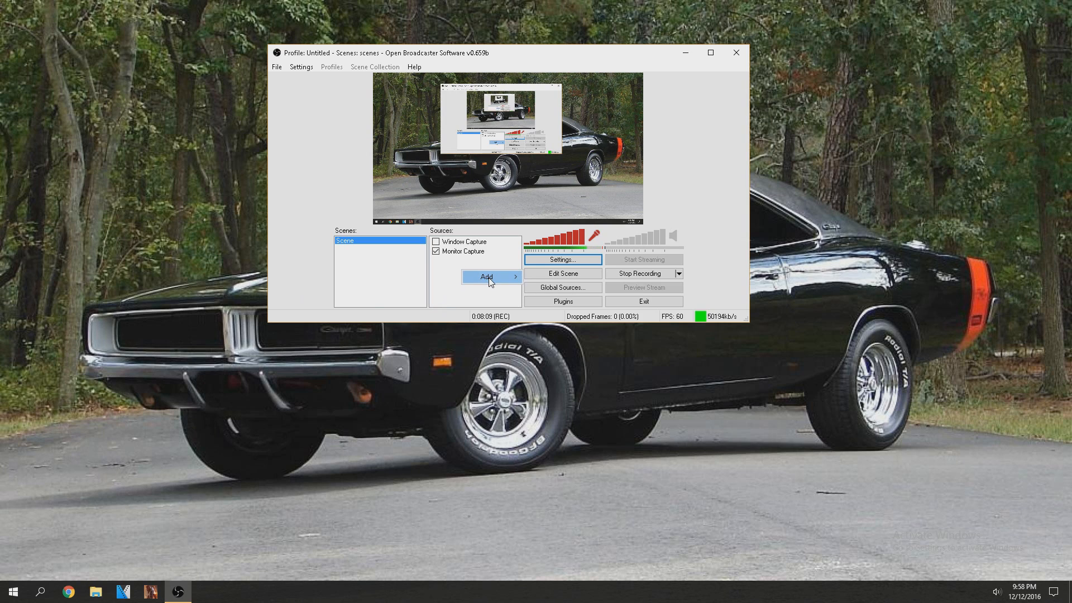
mouse_move(502, 277)
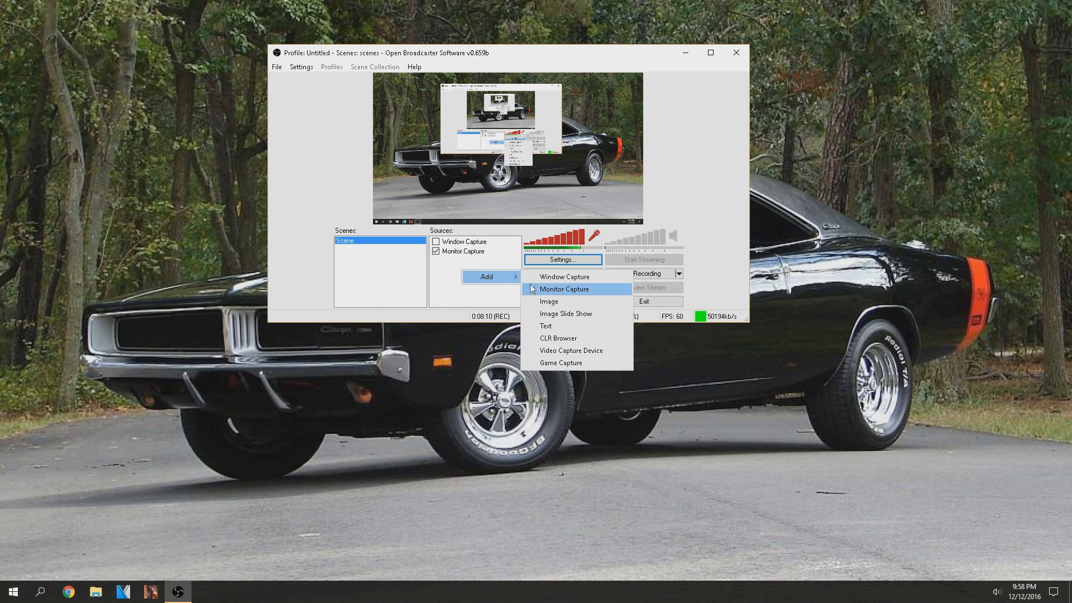
left_click(561, 362)
left_click(581, 306)
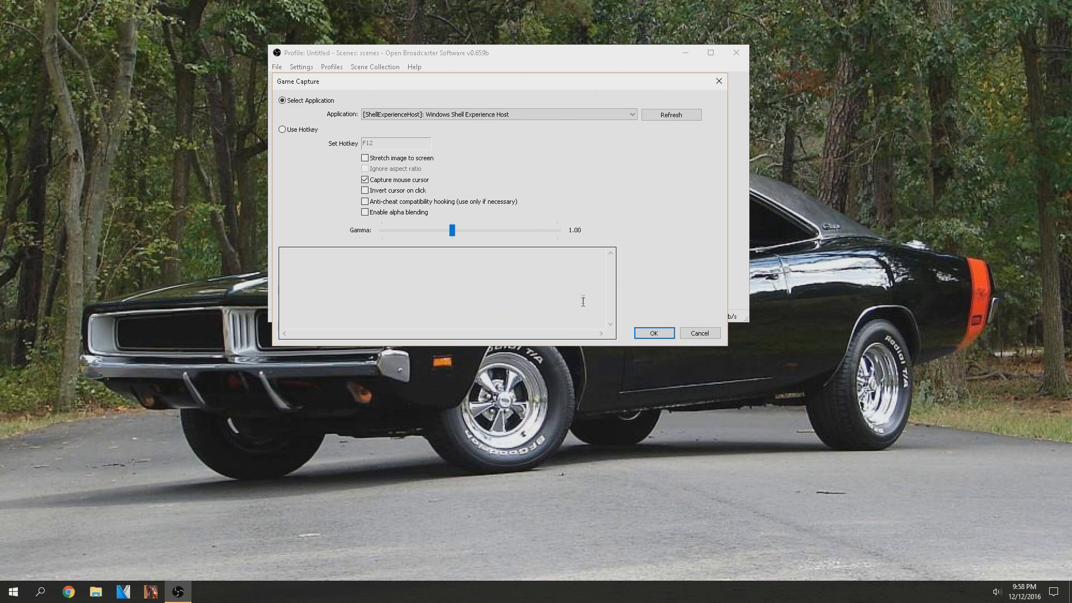
left_click(438, 114)
left_click(464, 114)
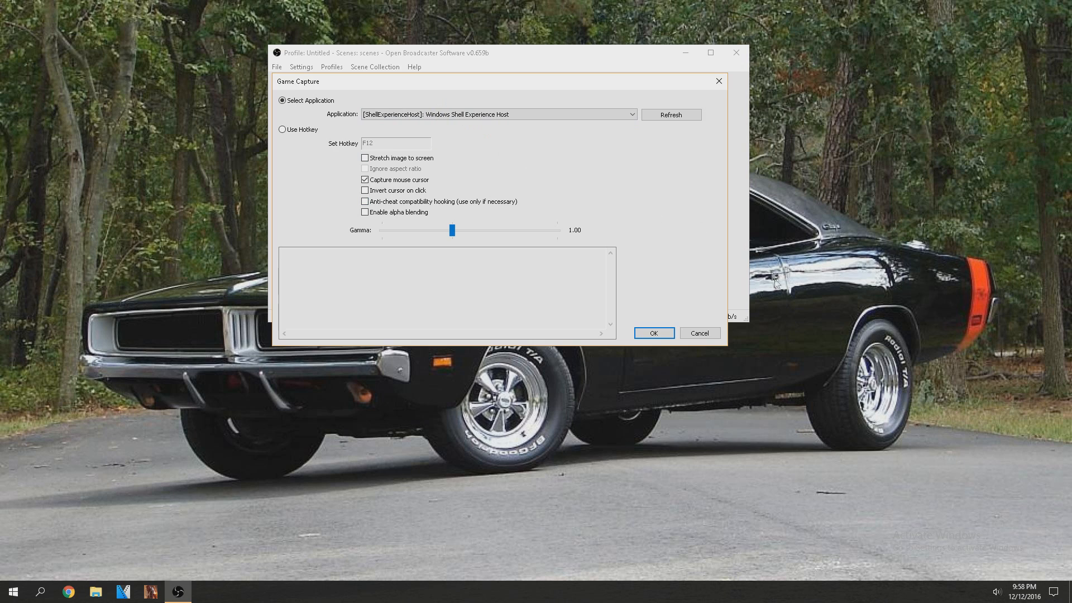
left_click(700, 333)
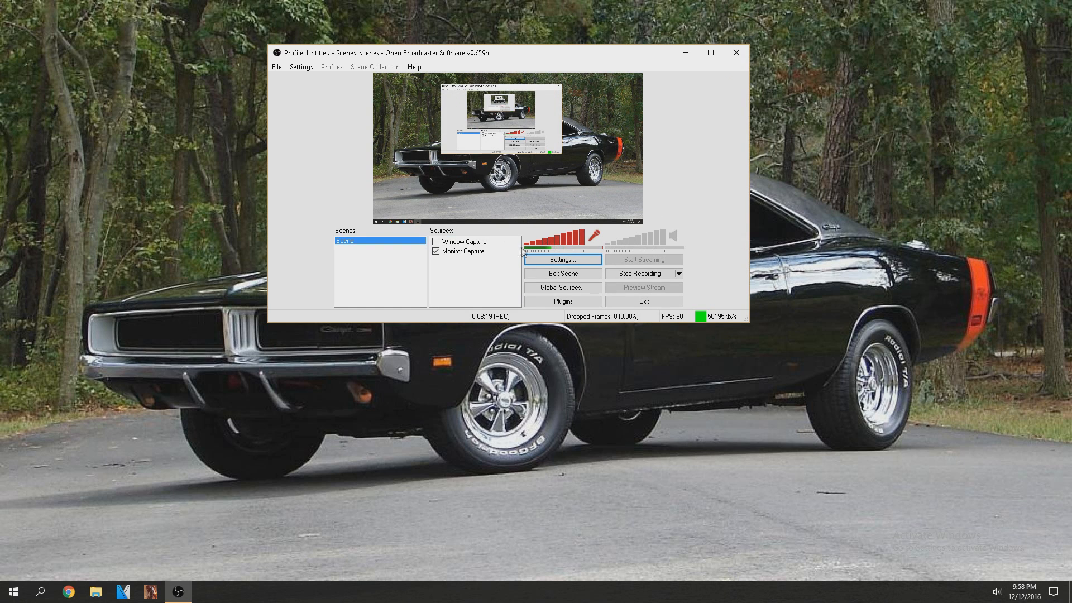
right_click(494, 270)
mouse_move(525, 277)
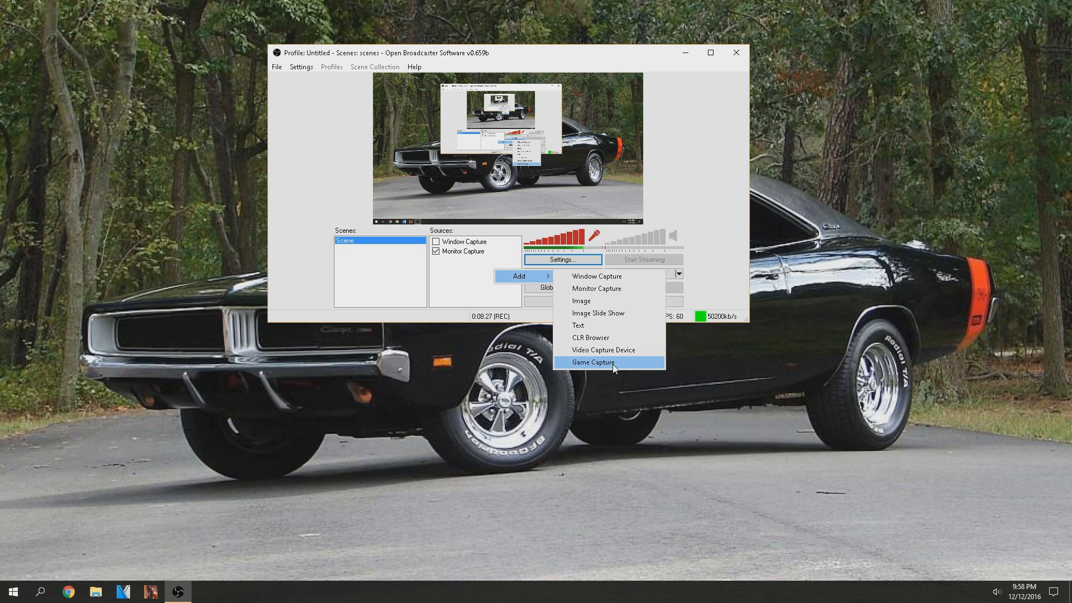
left_click(593, 363)
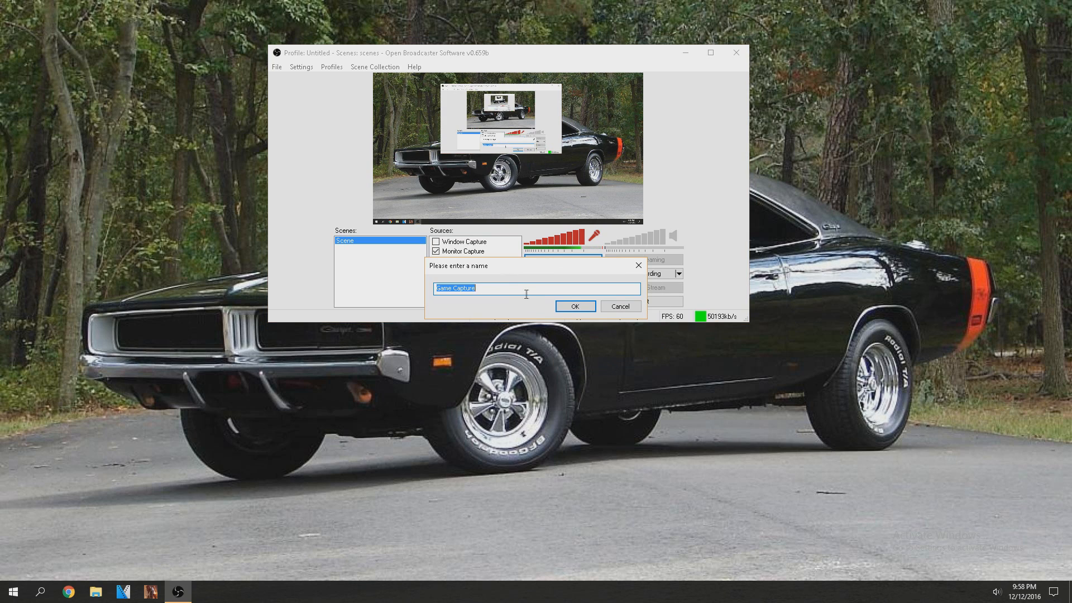
left_click(620, 304)
- Add a source named Game Capture for the Windows Shell Experience Host application, and disable it in the sources list
right_click(458, 287)
mouse_move(492, 293)
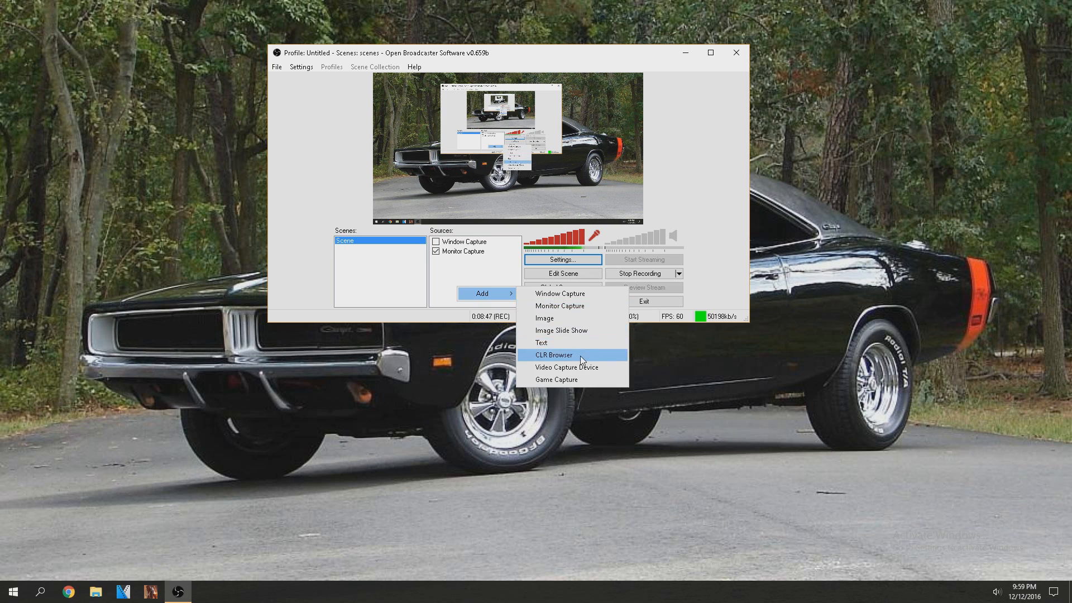
left_click(557, 380)
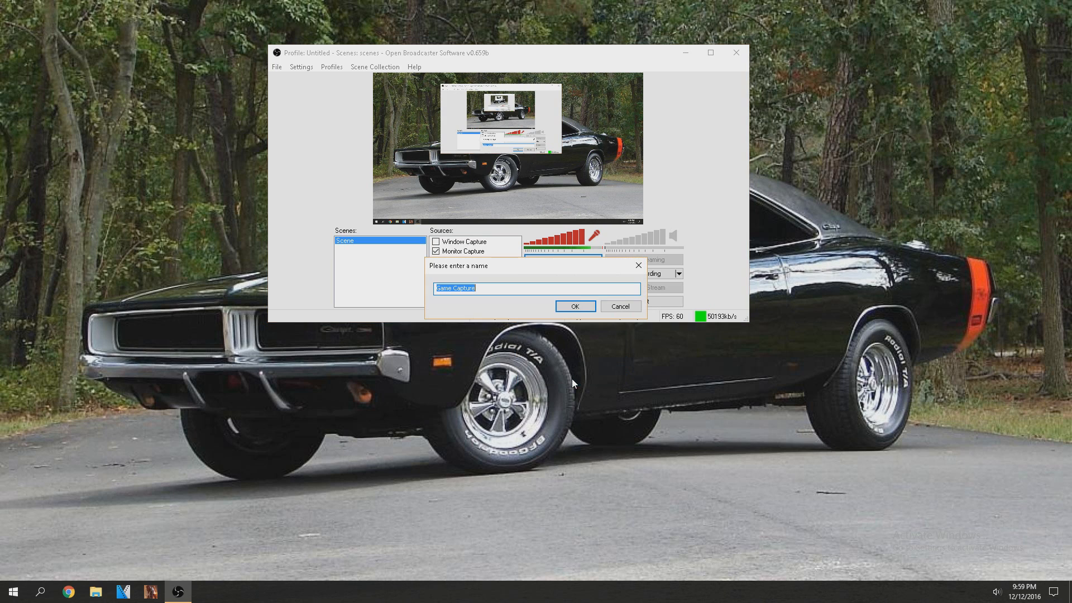
left_click(573, 305)
left_click(455, 114)
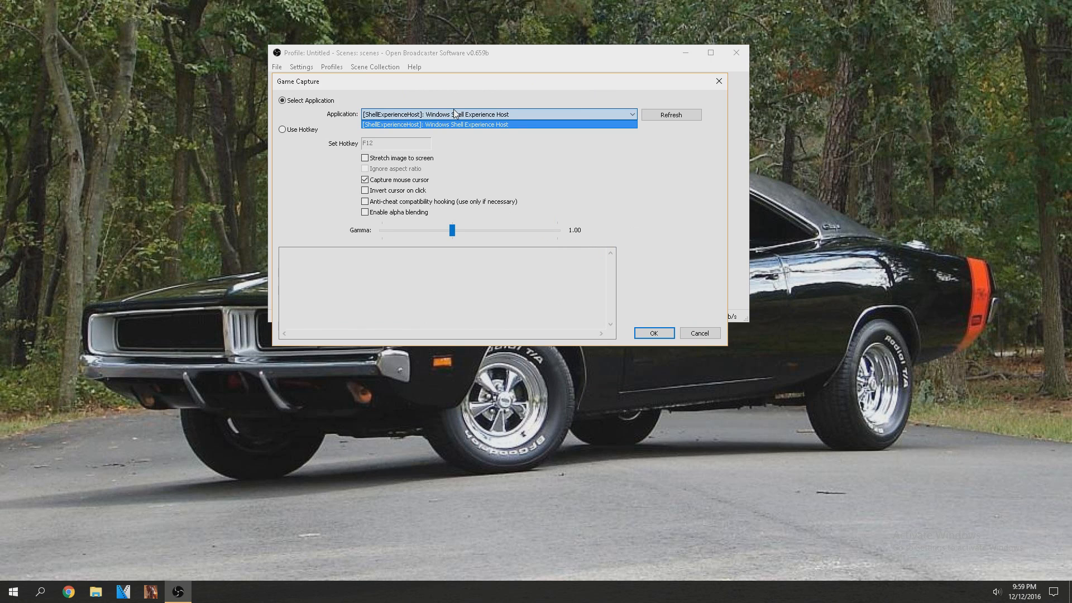
left_click(455, 114)
left_click(457, 113)
left_click(459, 122)
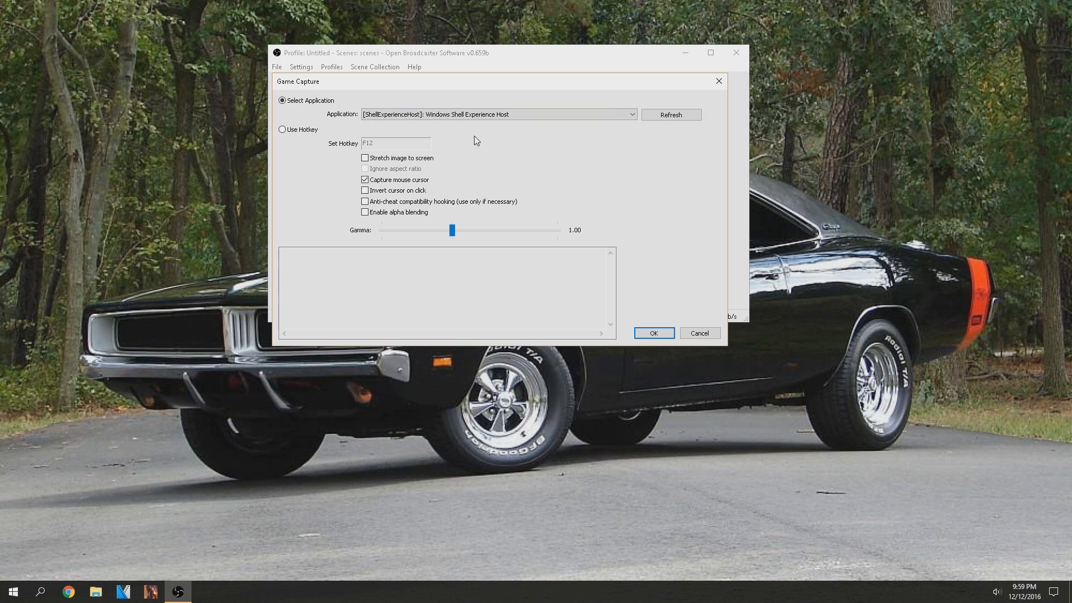
left_click(653, 333)
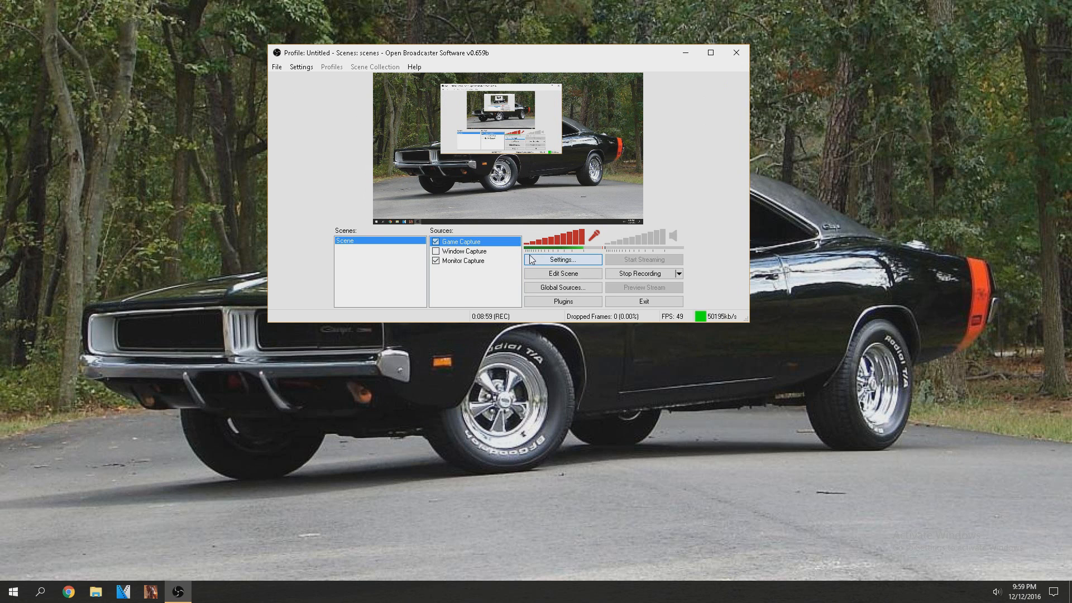
left_click(435, 240)
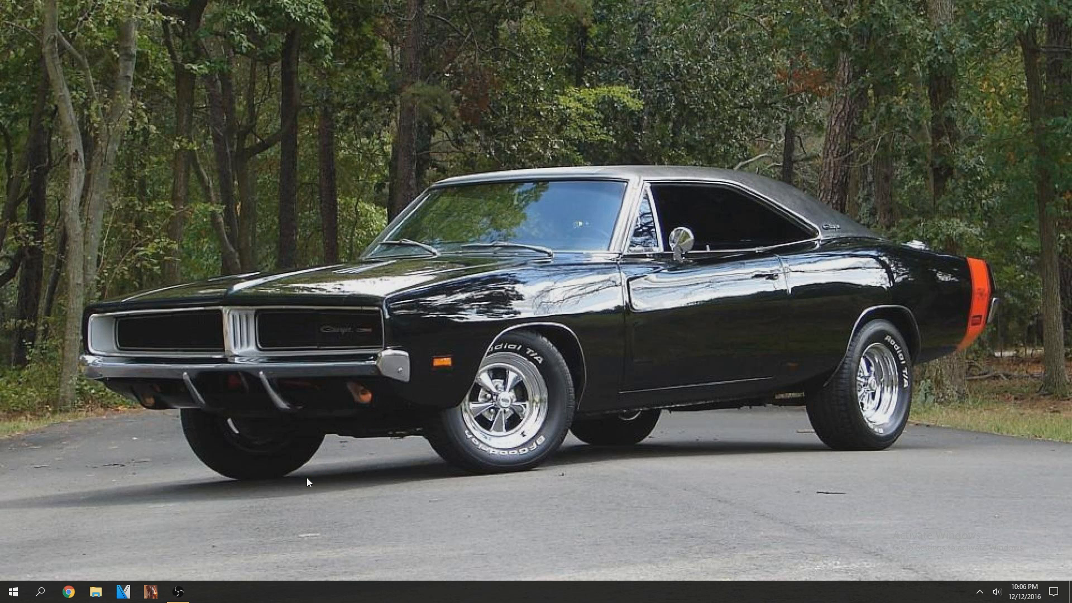
- Search Windows for GeForce Experience, launch it, and open its share overlay
left_click(42, 595)
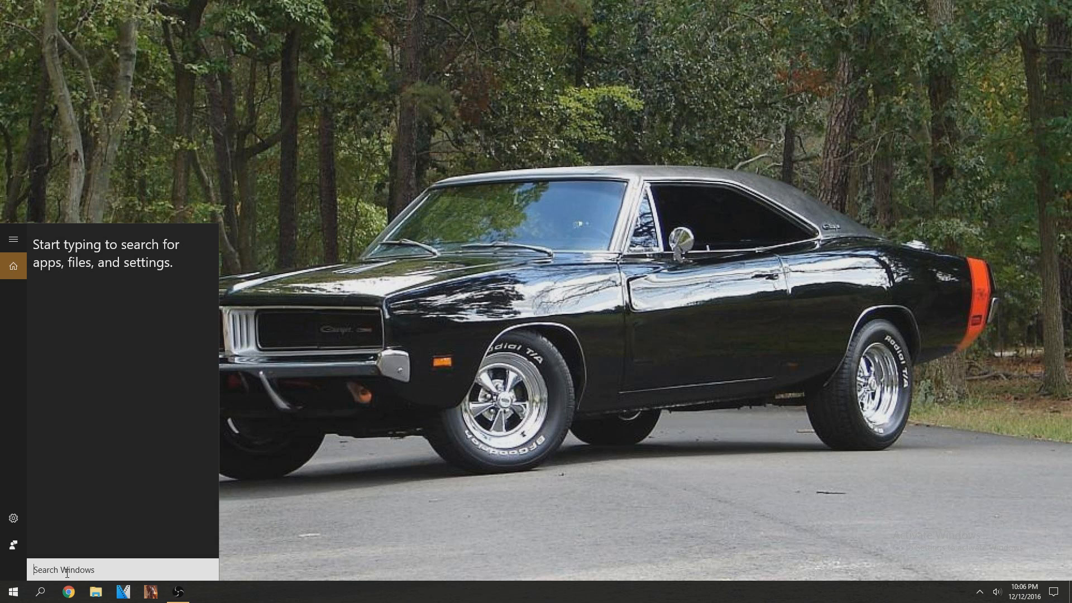
type("geforc")
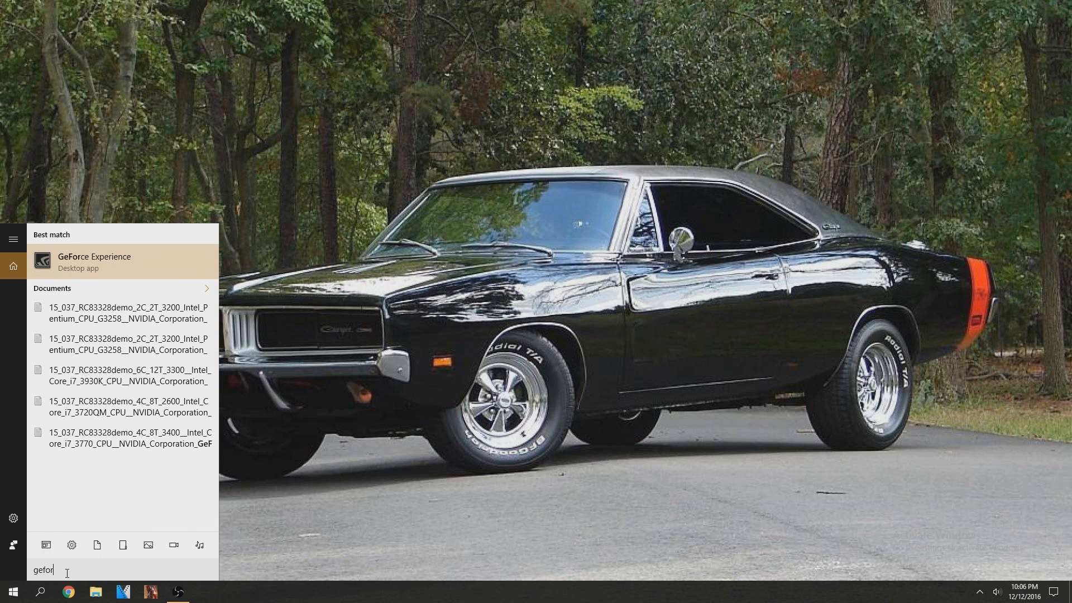
left_click(98, 259)
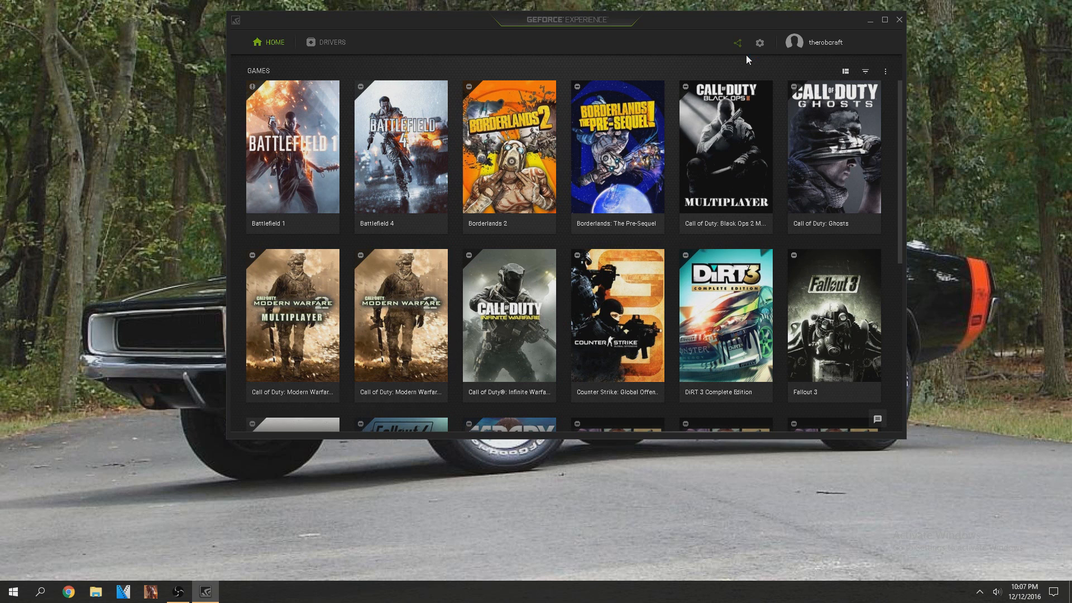
left_click(737, 43)
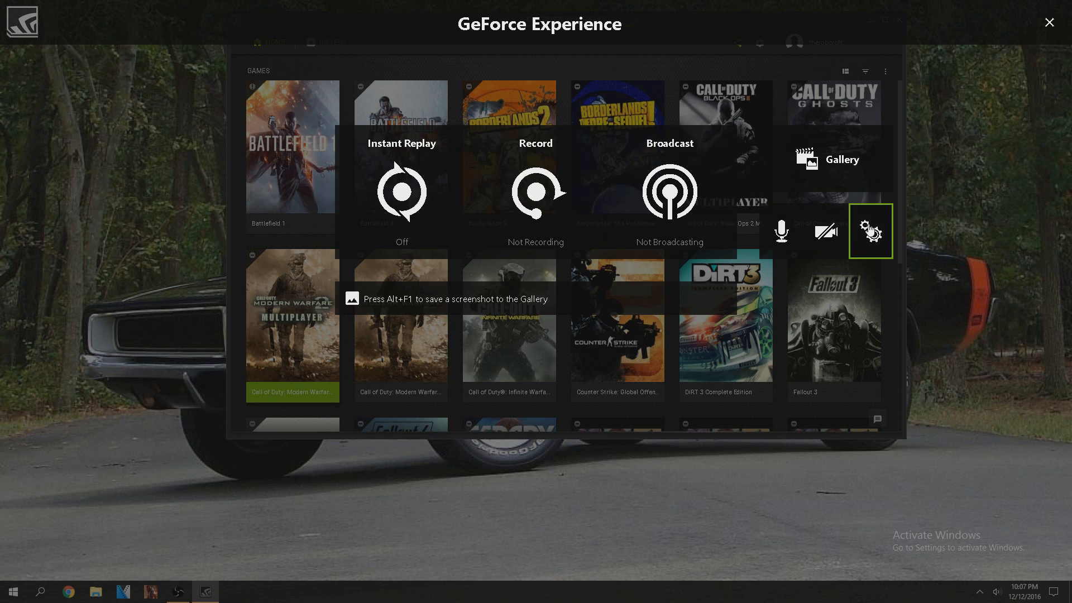
- Review the overlay preferences, including the video and temporary file locations for recordings, and return to the overlay home
left_click(869, 230)
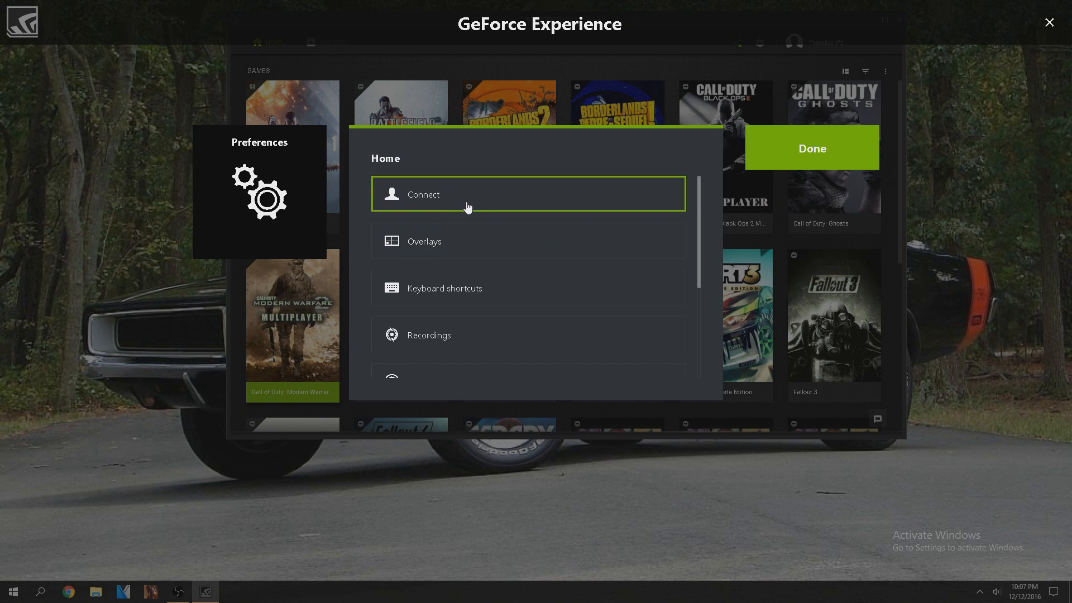
scroll(468, 208, "down", 1)
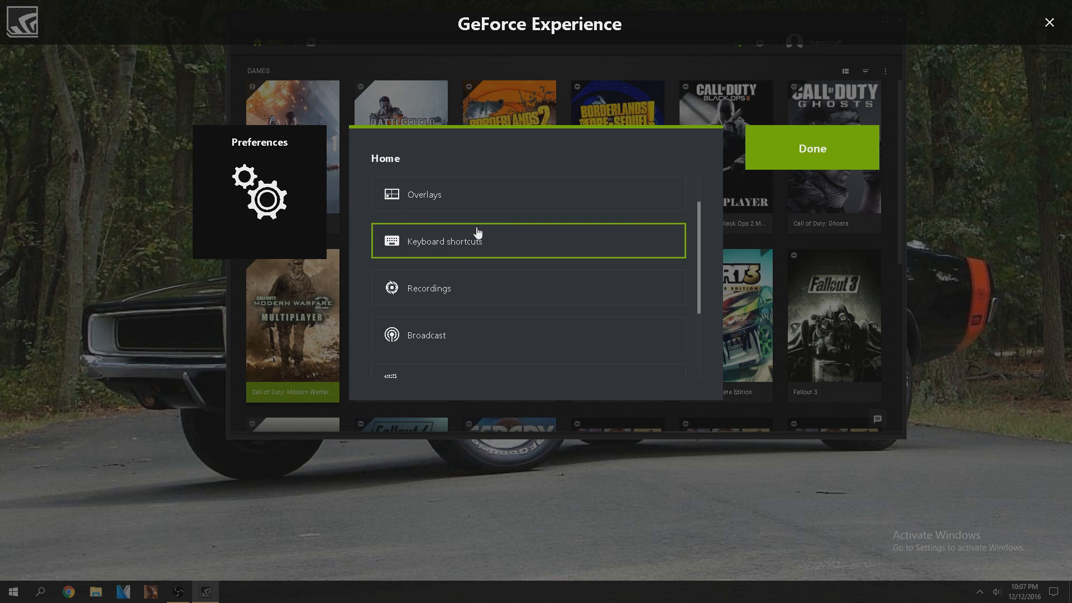
scroll(478, 232, "down", 2)
scroll(476, 210, "up", 1)
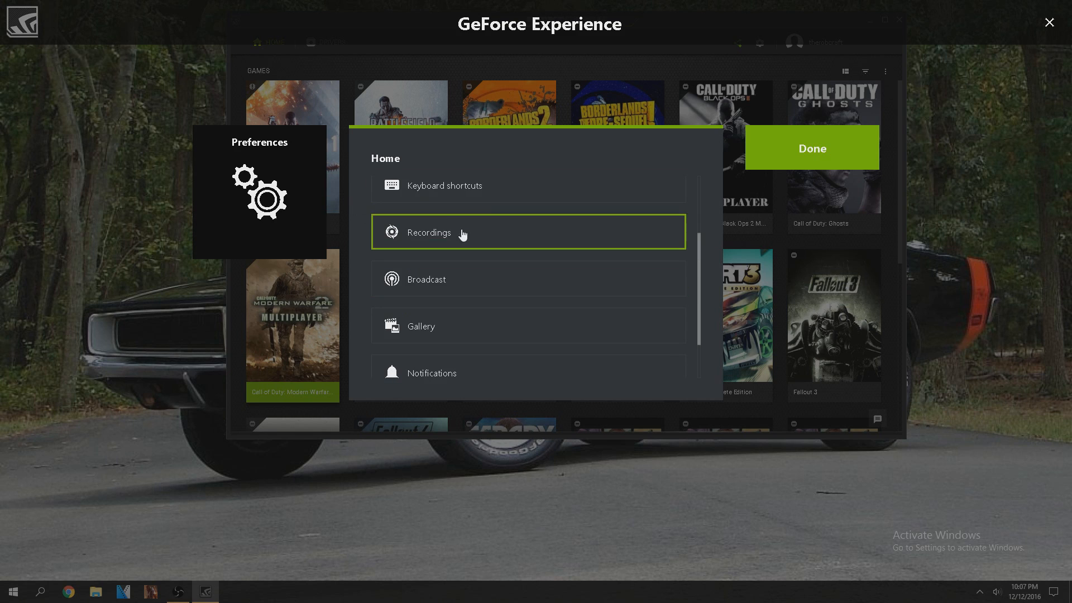
left_click(463, 234)
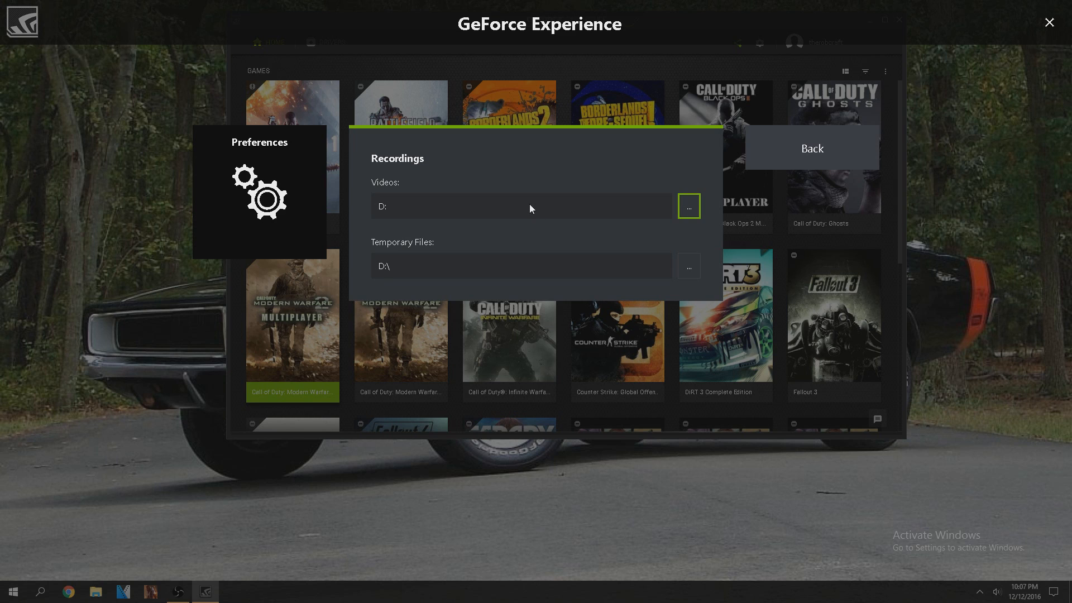
left_click(813, 148)
scroll(587, 231, "down", 3)
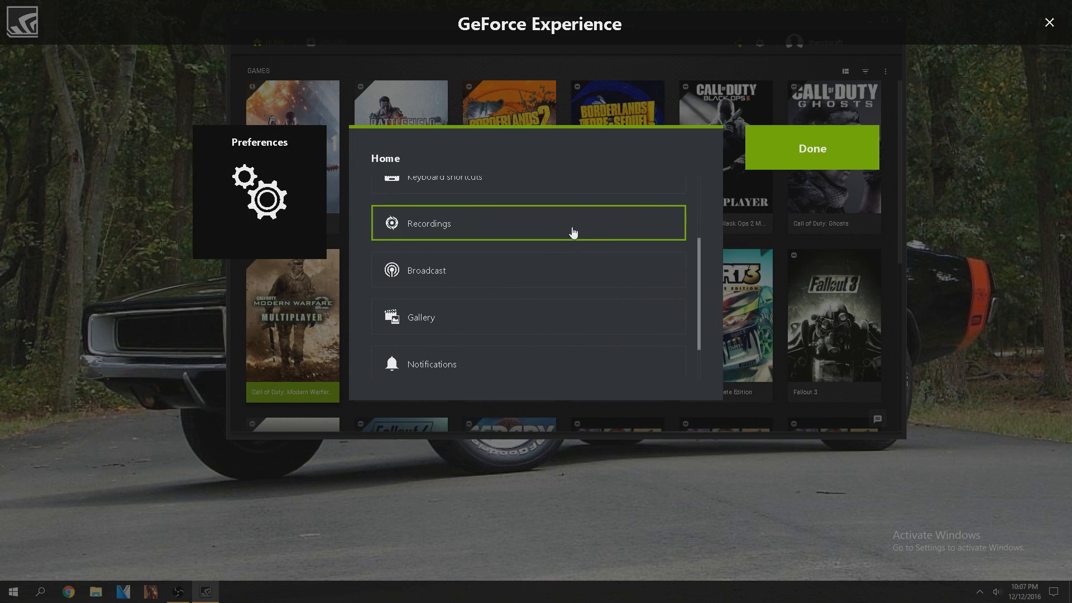
scroll(560, 244, "down", 1)
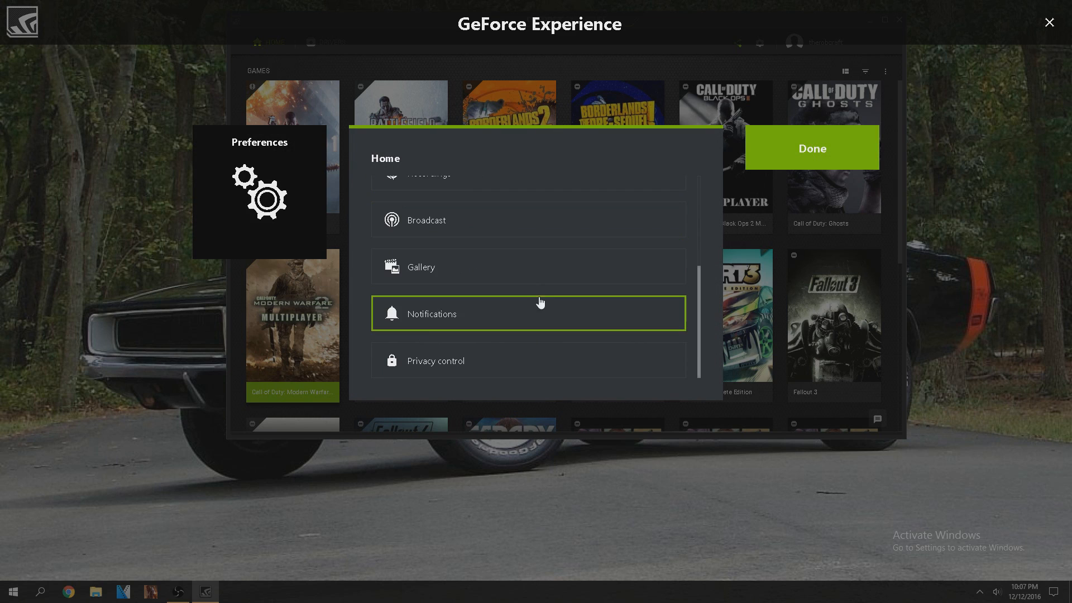
left_click(807, 165)
- Toggle the microphone between Push-to-talk and Always on, leave it at Always on, and check the camera option
left_click(789, 232)
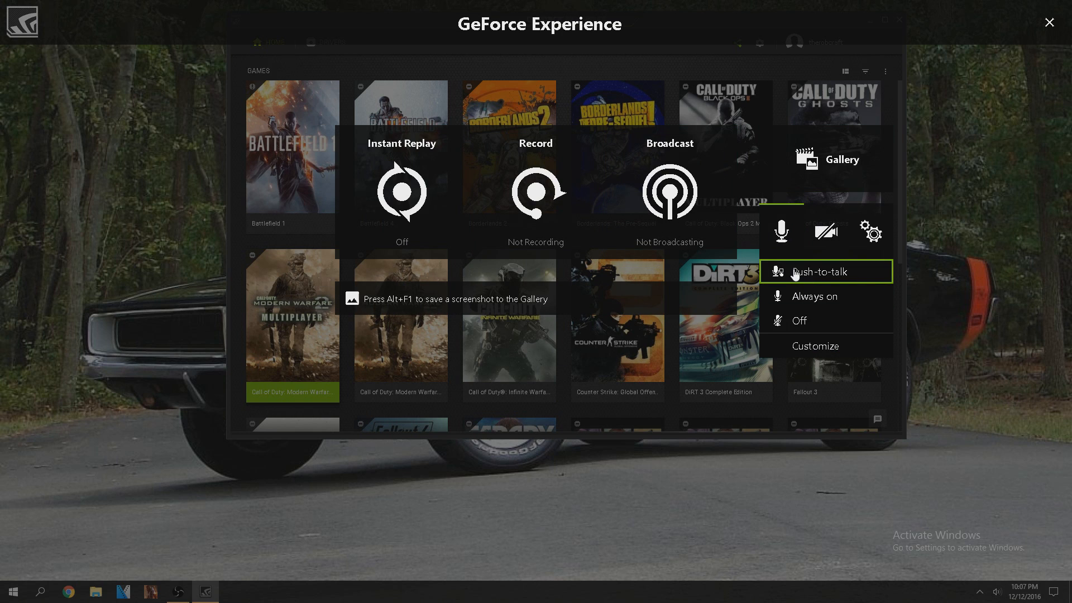
left_click(812, 297)
left_click(782, 232)
left_click(791, 274)
left_click(782, 232)
left_click(792, 297)
left_click(826, 232)
left_click(821, 275)
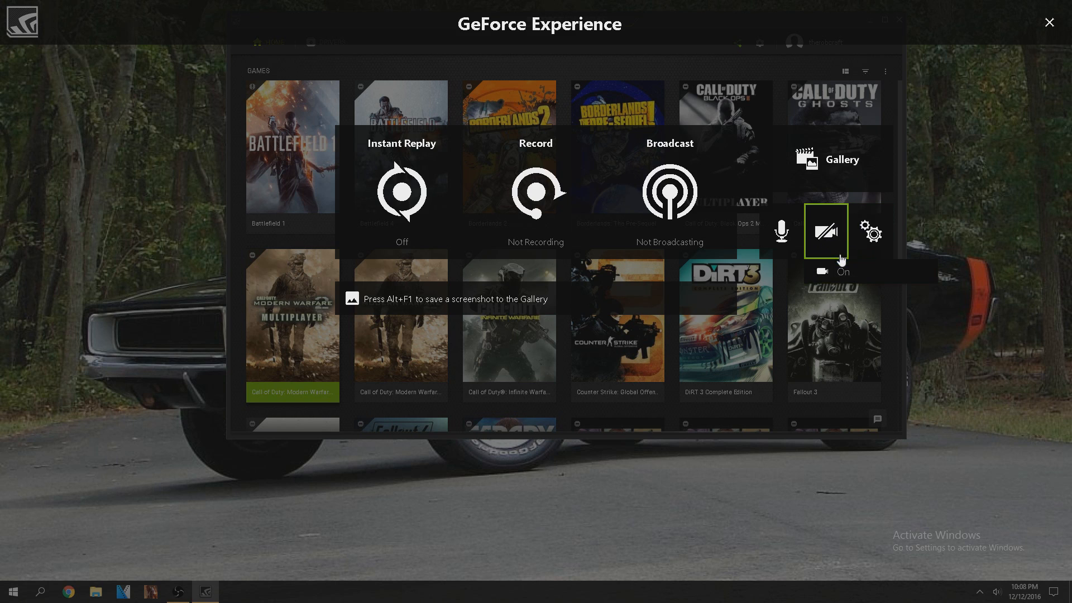
- Review the desktop capture option under Privacy control and the assigned keyboard shortcuts, and close the preferences
left_click(871, 232)
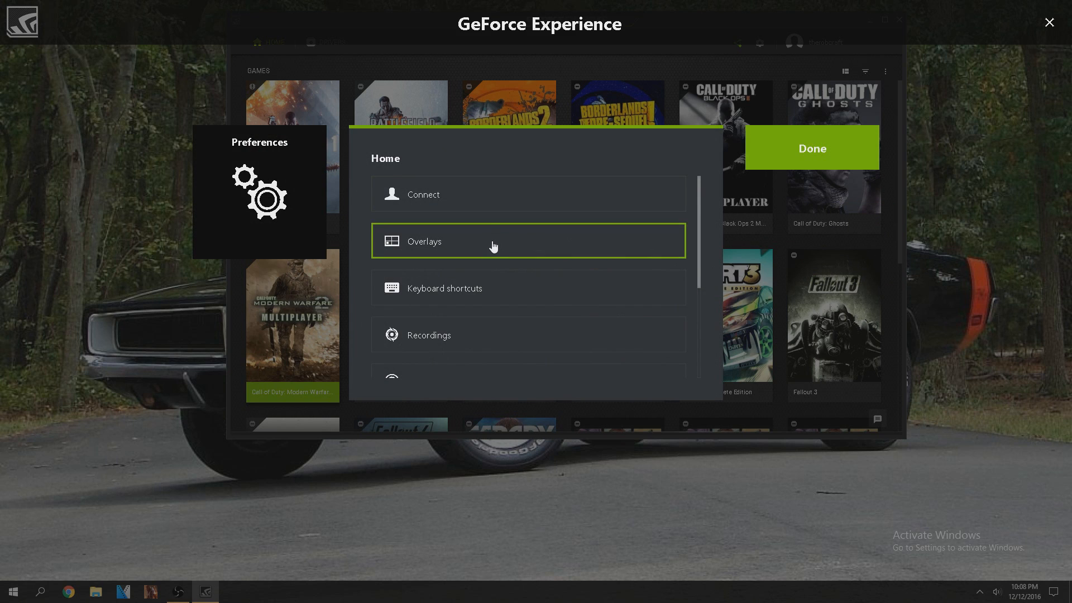
scroll(586, 300, "down", 3)
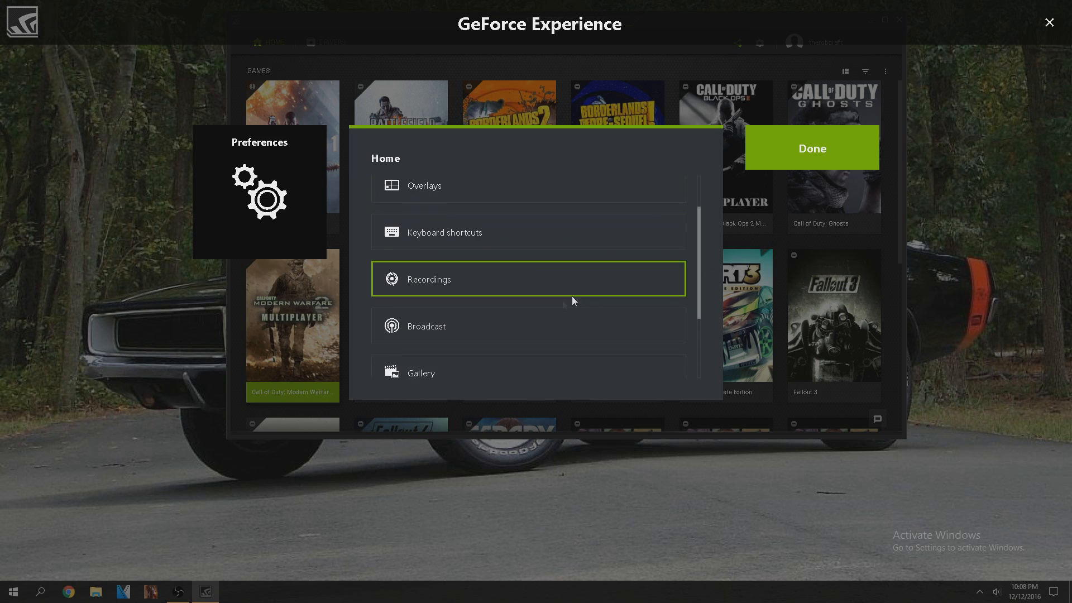
scroll(503, 332, "down", 1)
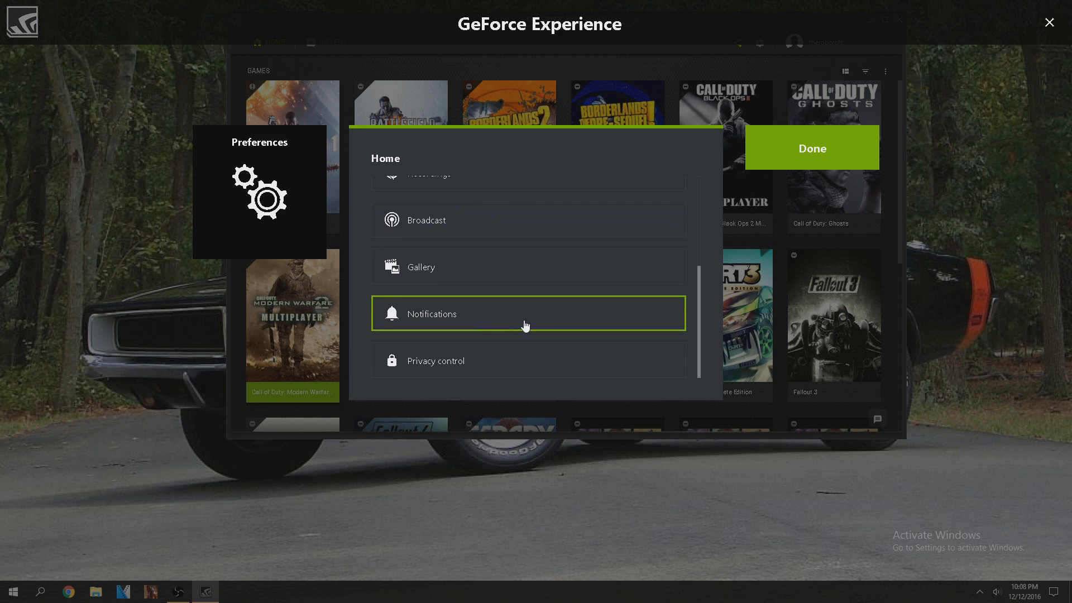
left_click(465, 356)
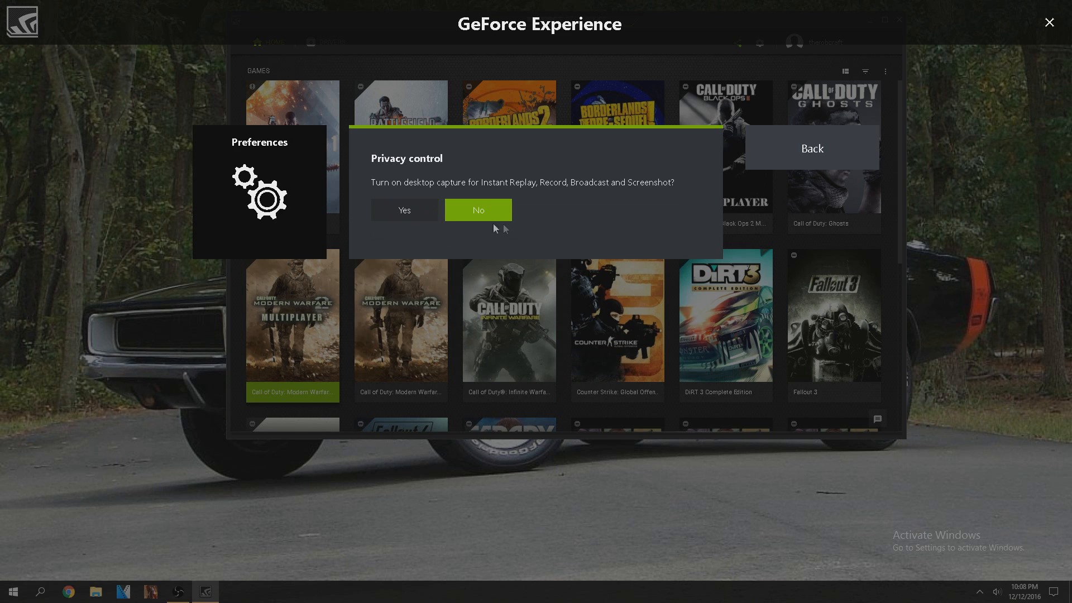
left_click(765, 163)
scroll(531, 334, "down", 3)
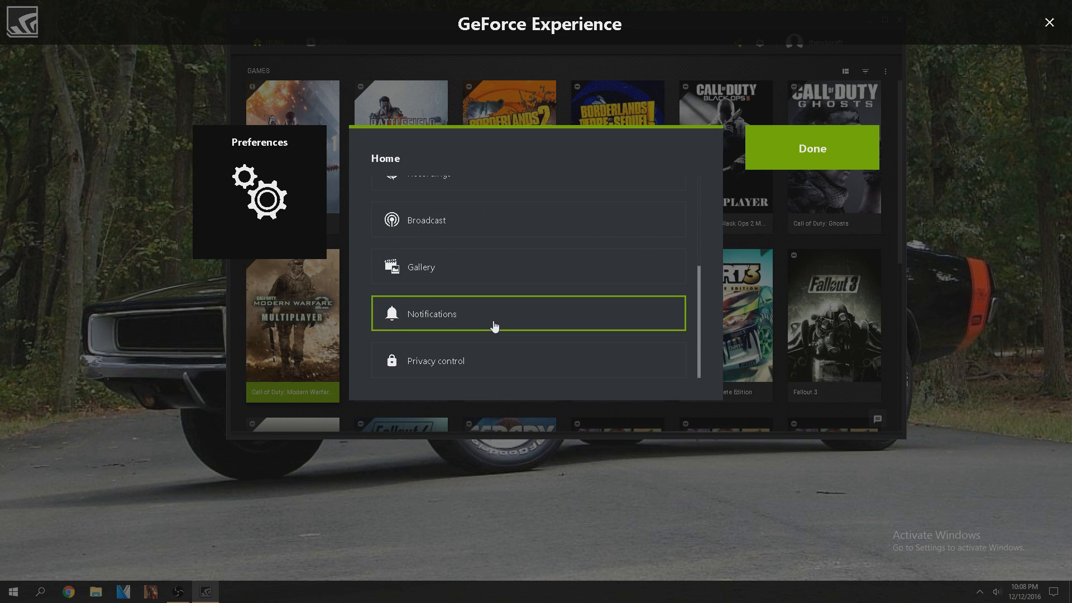
scroll(494, 327, "up", 3)
left_click(477, 287)
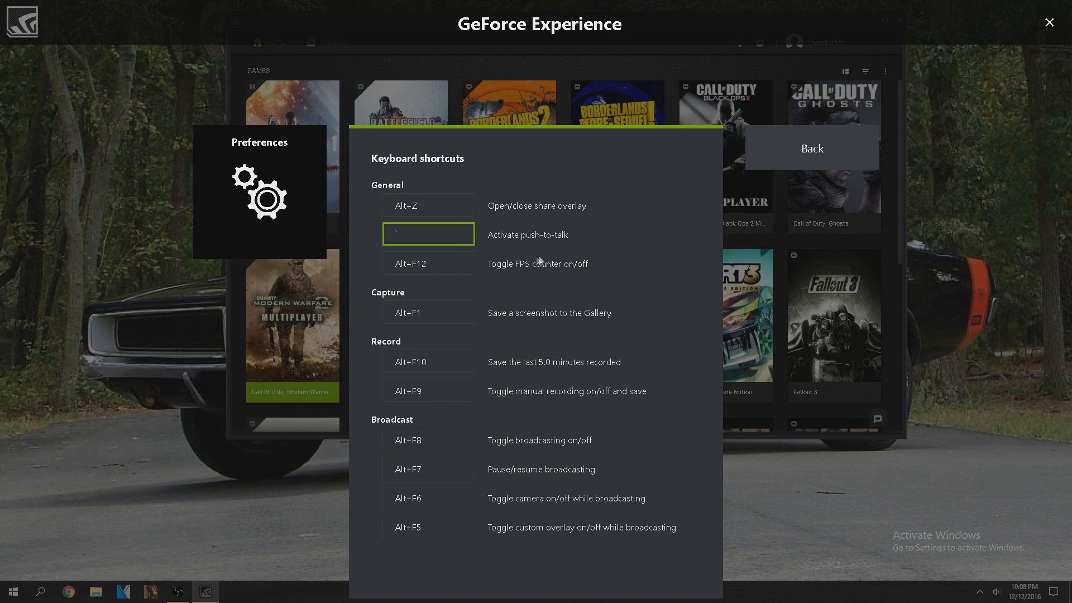
left_click(748, 148)
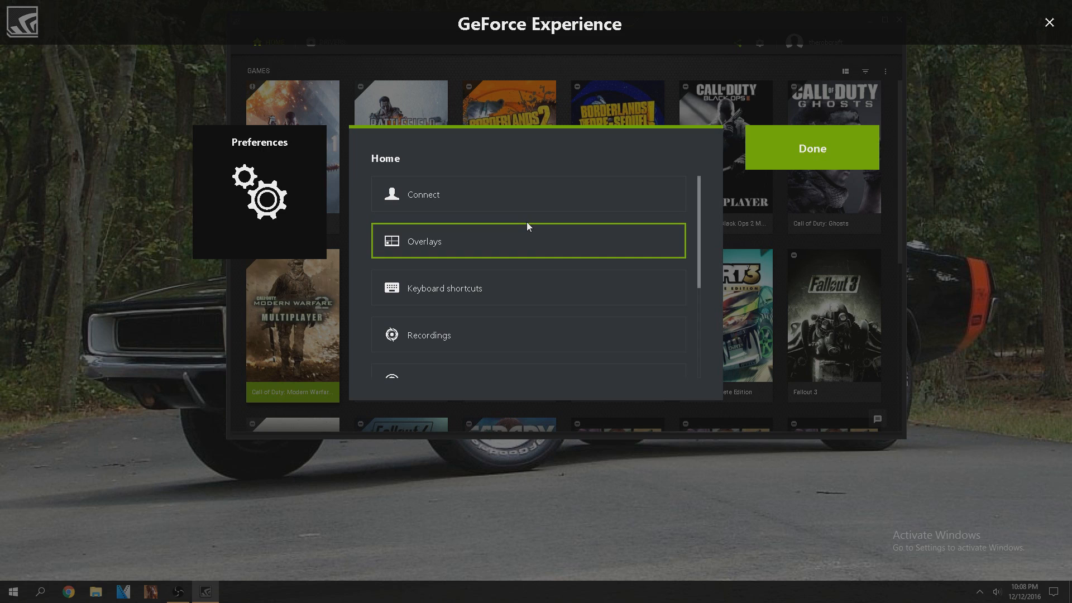
left_click(811, 148)
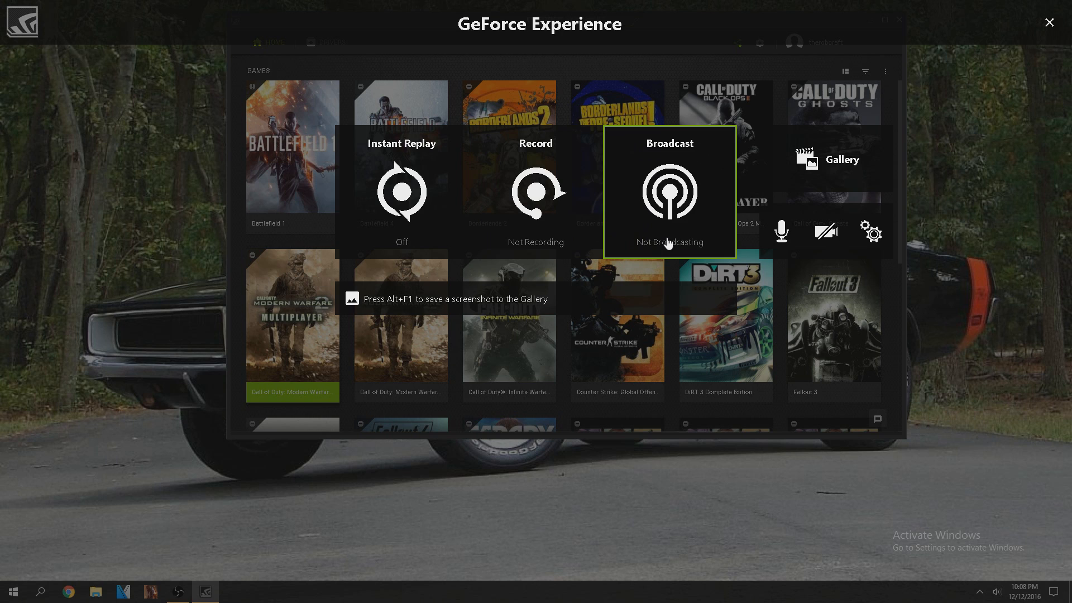
- Try the High quality preset with a 60 FPS frame rate in the Record customization settings
left_click(534, 237)
left_click(567, 295)
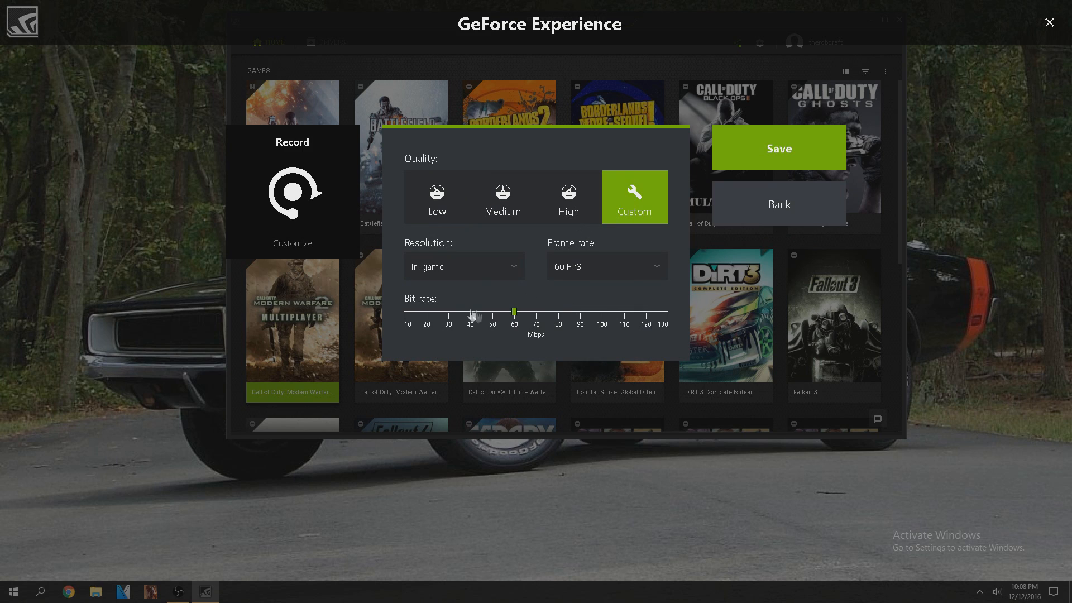
left_click_drag(514, 311, 547, 311)
left_click(581, 207)
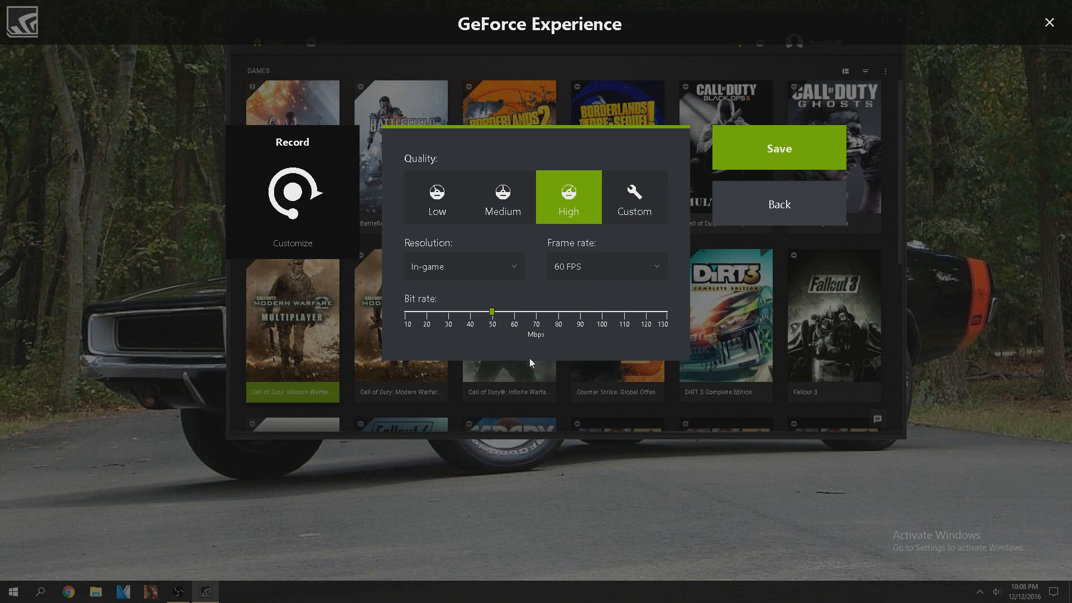
left_click(581, 268)
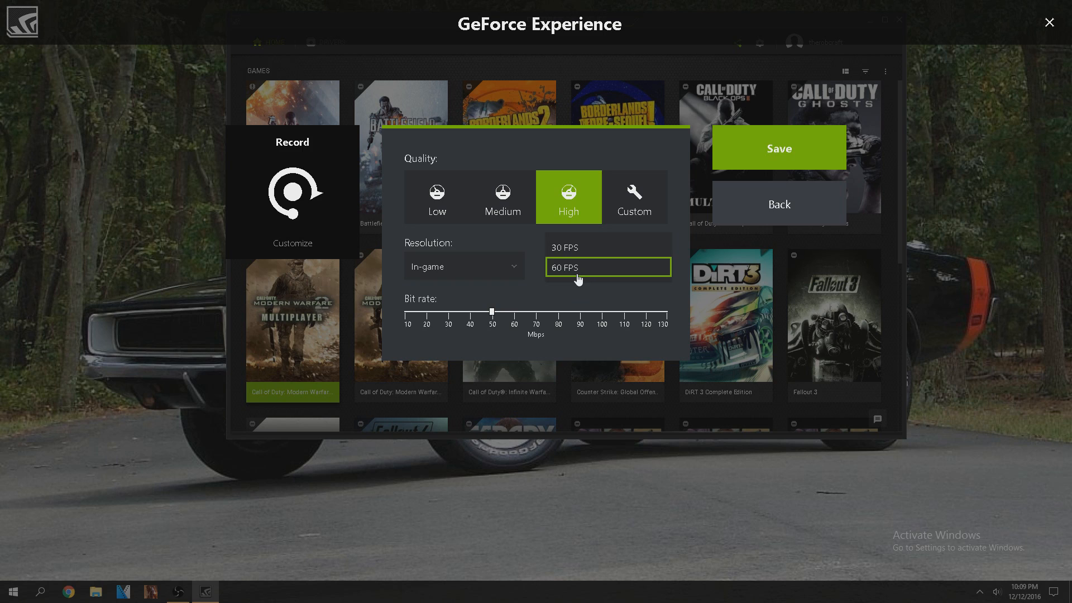
left_click(580, 279)
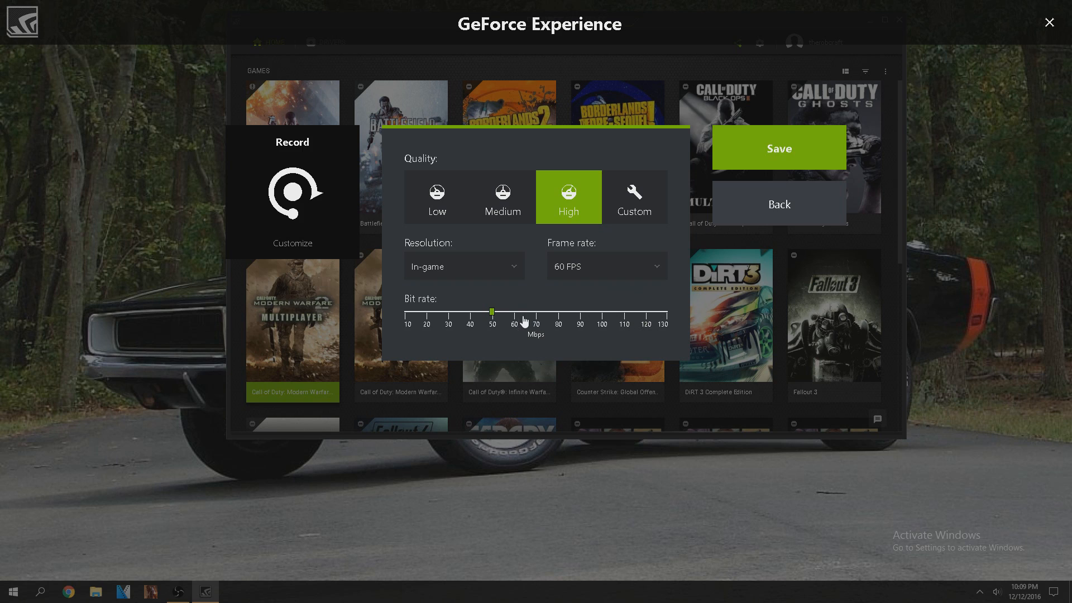
- Try a custom recording quality with In-game resolution and a 130 Mbps bit rate, and leave the Record settings without saving
left_click_drag(540, 319, 666, 312)
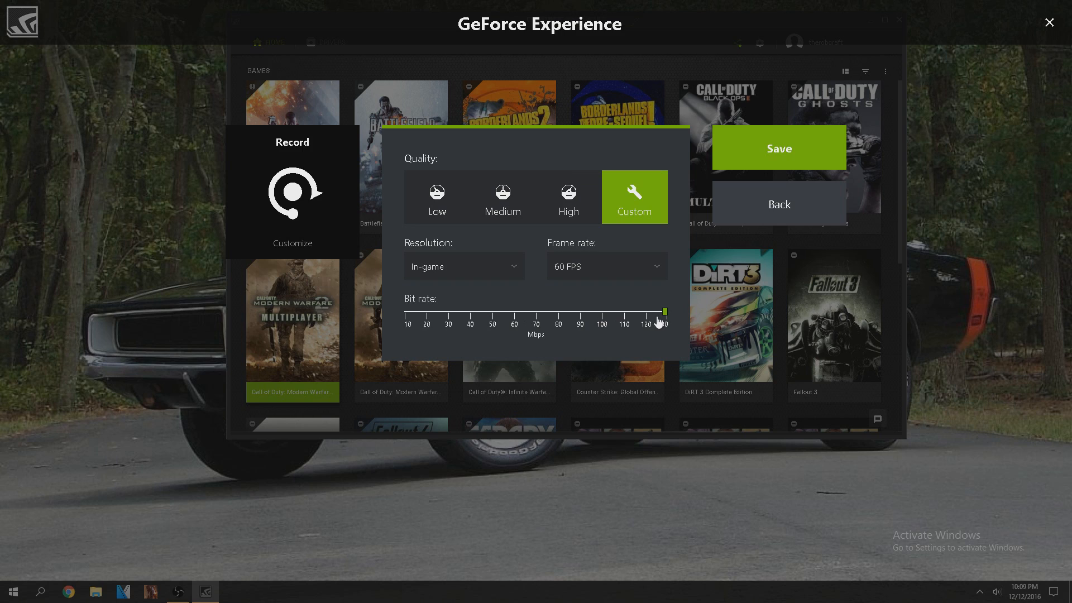
left_click(514, 317)
left_click(447, 267)
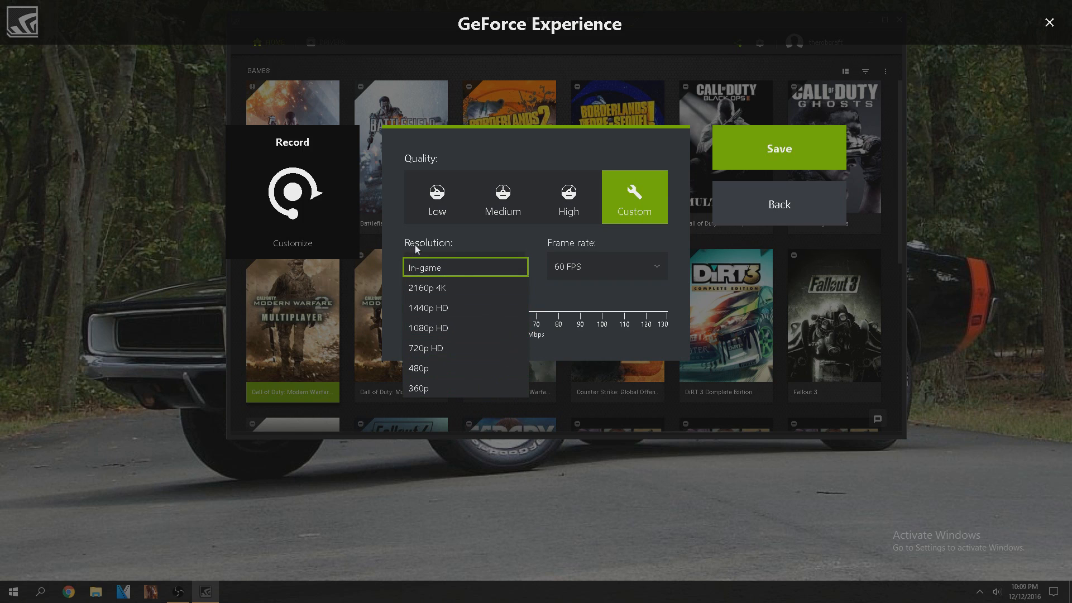
left_click(480, 272)
left_click_drag(537, 314, 676, 319)
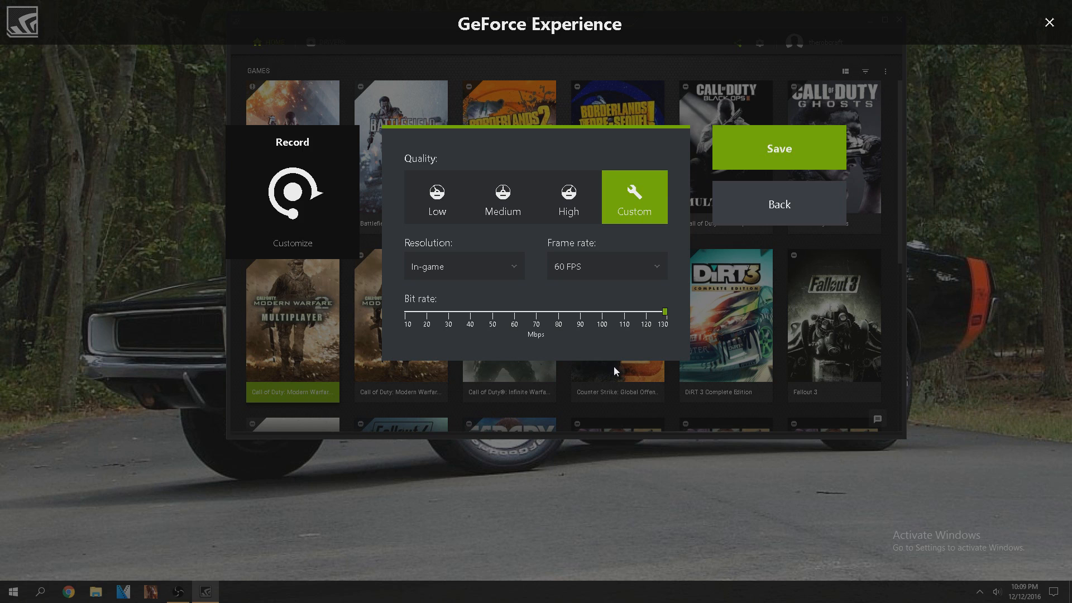
left_click(780, 200)
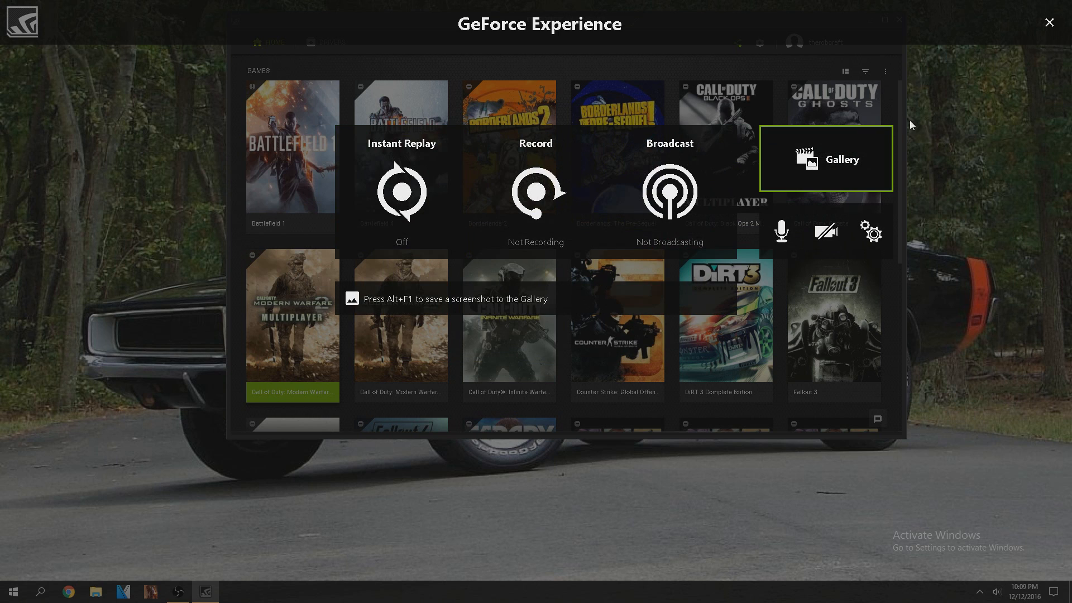